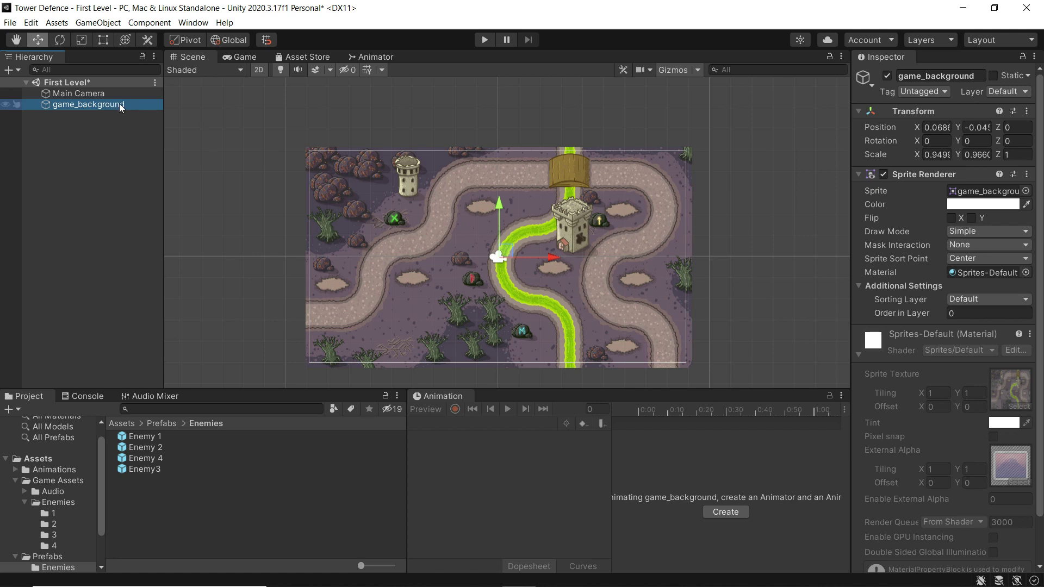
# Create an empty game object in the scene and name it Spawn Point
pyautogui.click(9, 69)
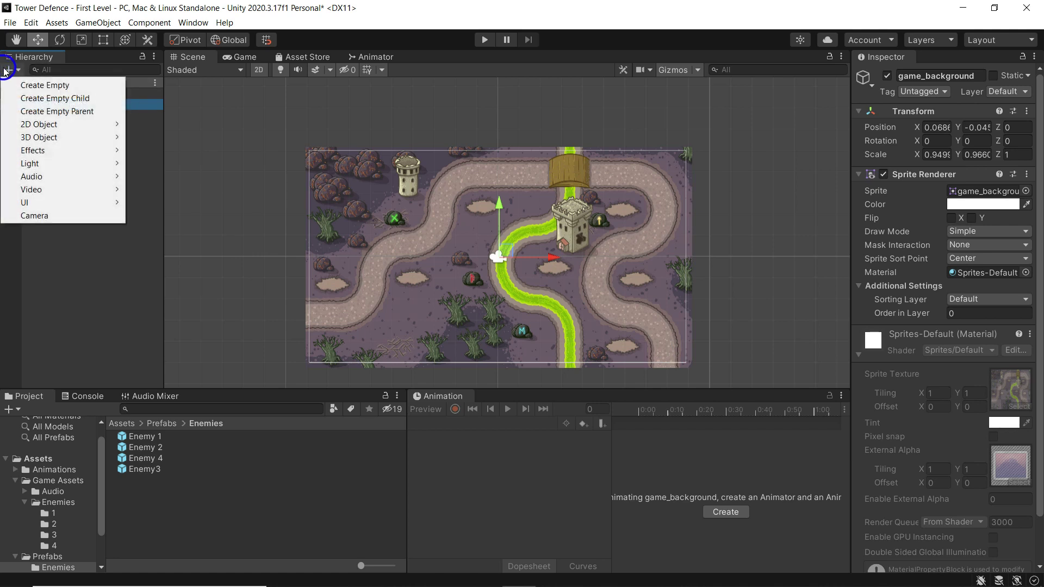
pyautogui.click(33, 86)
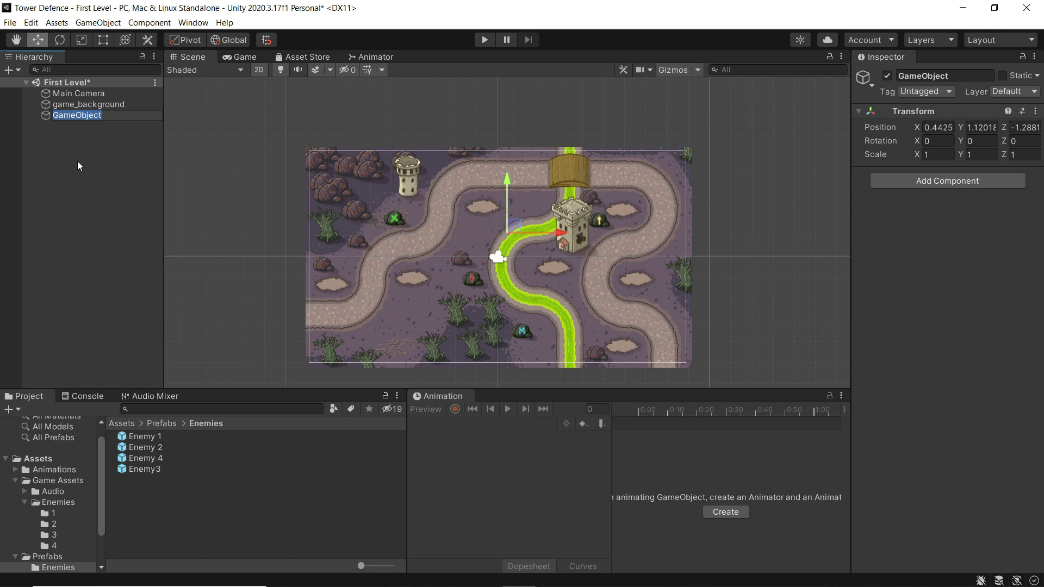
pyautogui.write('Spawn Point')
pyautogui.press('Return')
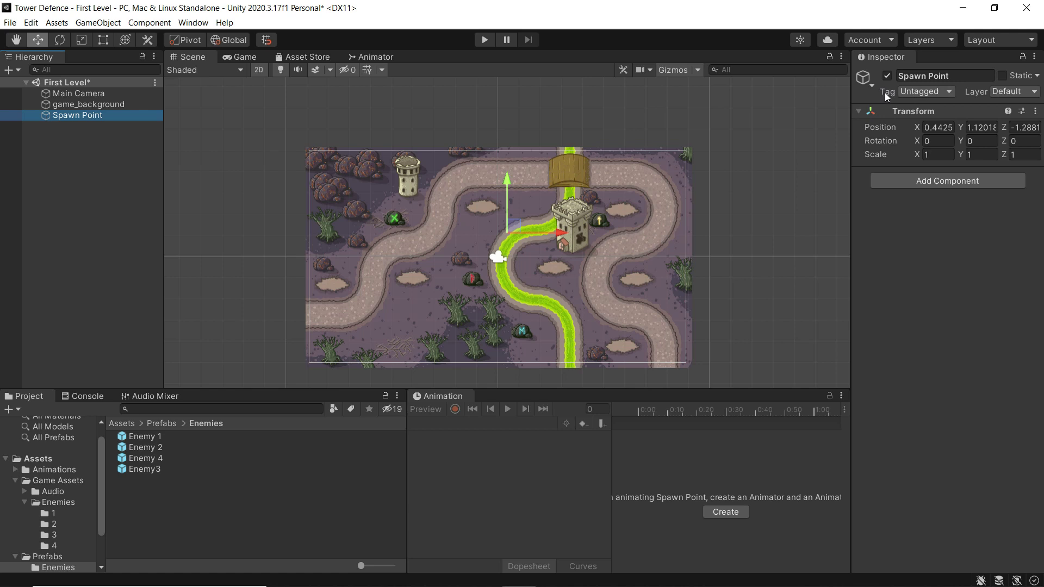
# Give Spawn Point a red label icon and move it to the road's lower-left start, about X -8.44, Y -2.82
pyautogui.click(871, 86)
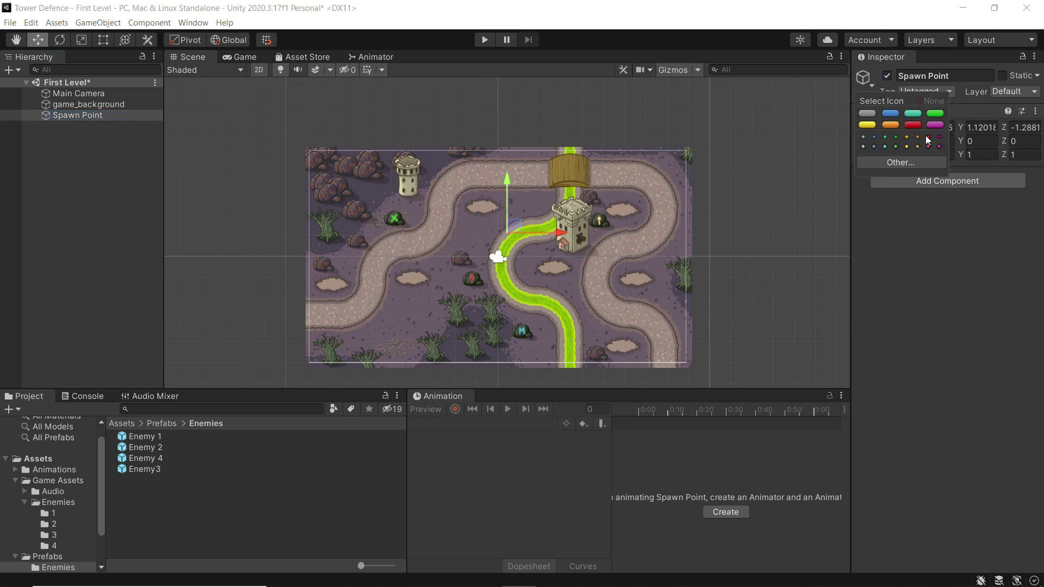
pyautogui.click(912, 125)
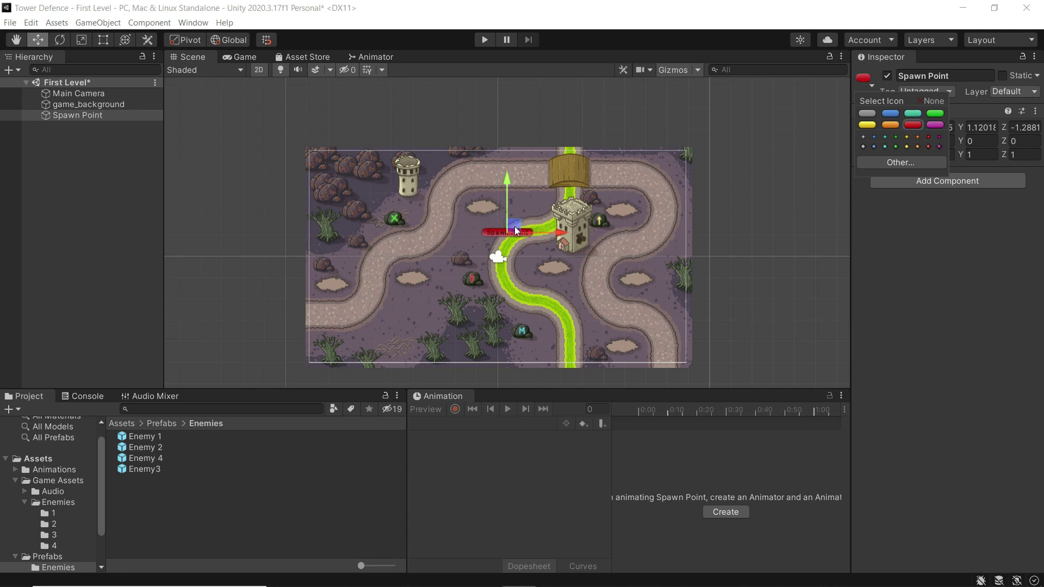
pyautogui.moveTo(516, 224); pyautogui.dragTo(334, 312)
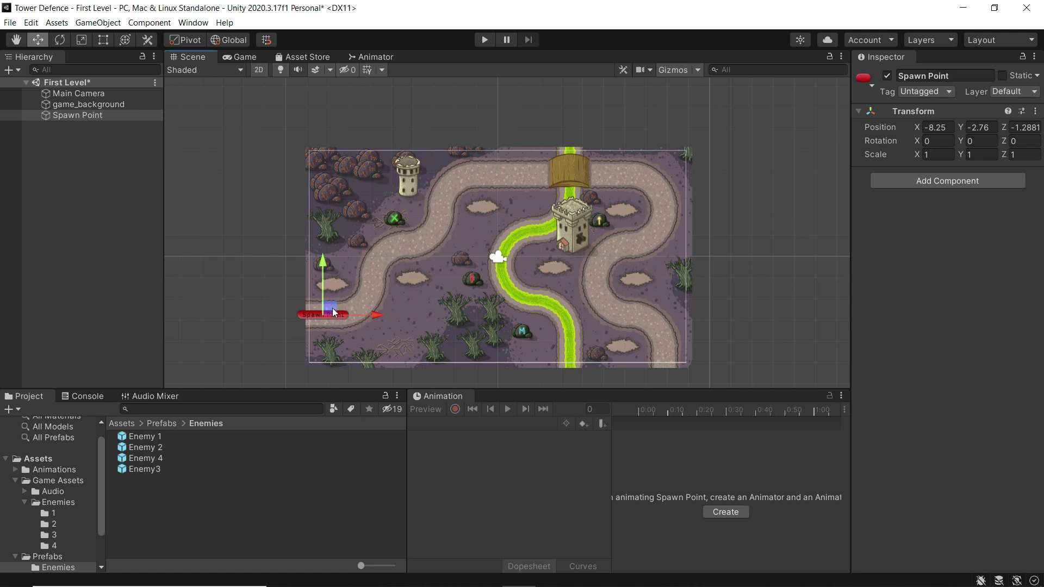
pyautogui.moveTo(332, 308); pyautogui.dragTo(328, 310)
# Duplicate Spawn Point and rename the copy as Exit Point
pyautogui.click(63, 115)
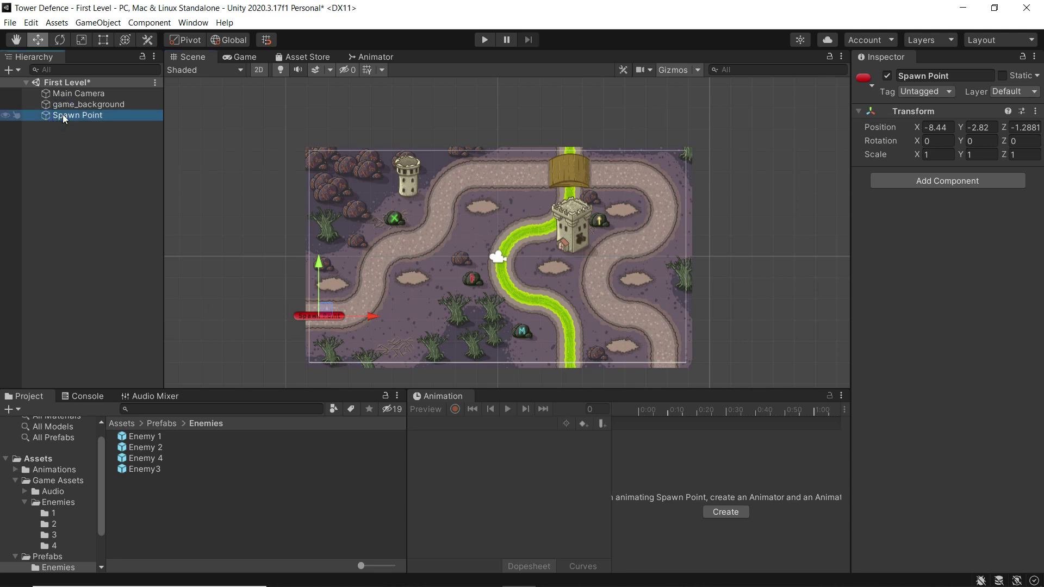
pyautogui.hotkey('ctrl', 'd')
pyautogui.rightClick(63, 115)
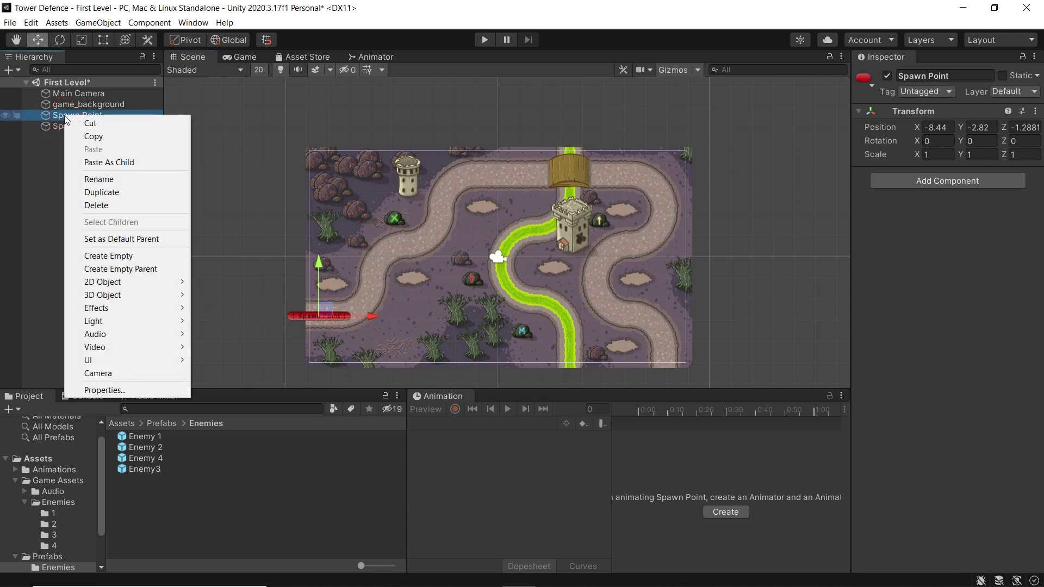
pyautogui.click(42, 184)
pyautogui.rightClick(74, 125)
pyautogui.click(96, 191)
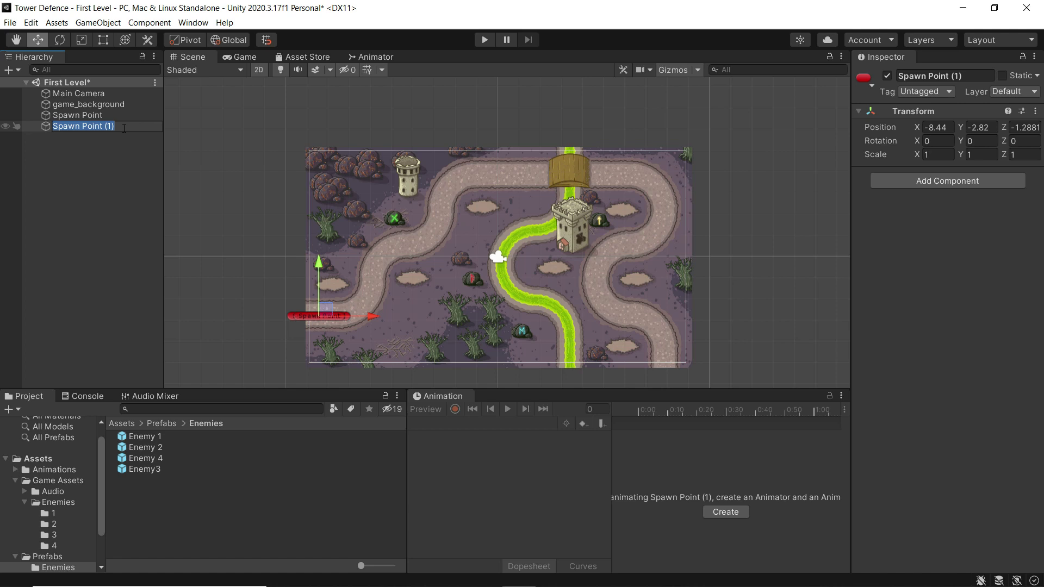
pyautogui.write('Exit Point')
pyautogui.press('Return')
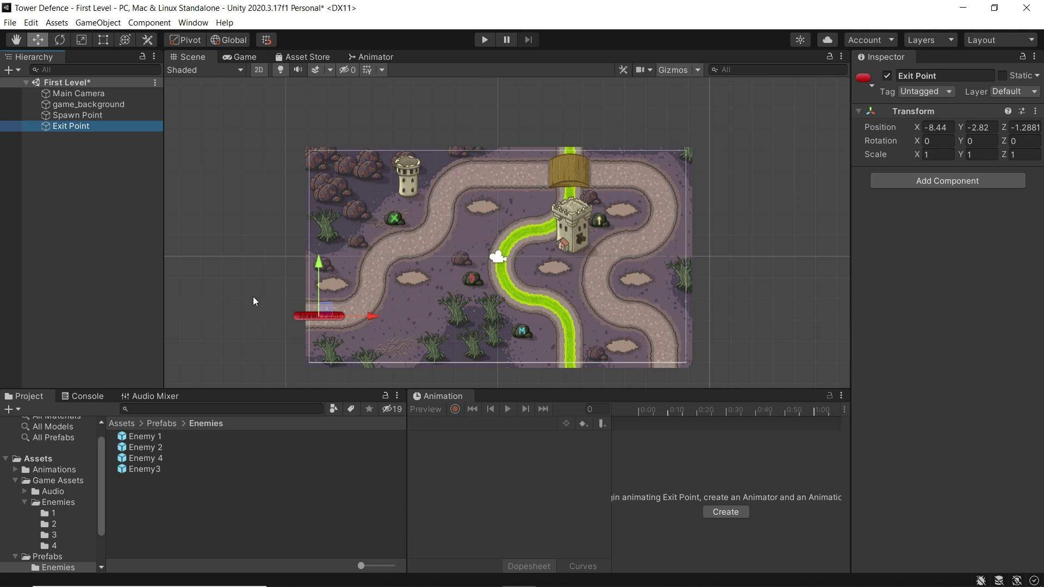
# Move Exit Point to the lower-right end of the road, about X 7.72, Y -4.62
pyautogui.moveTo(331, 309); pyautogui.dragTo(458, 302)
pyautogui.click(621, 313)
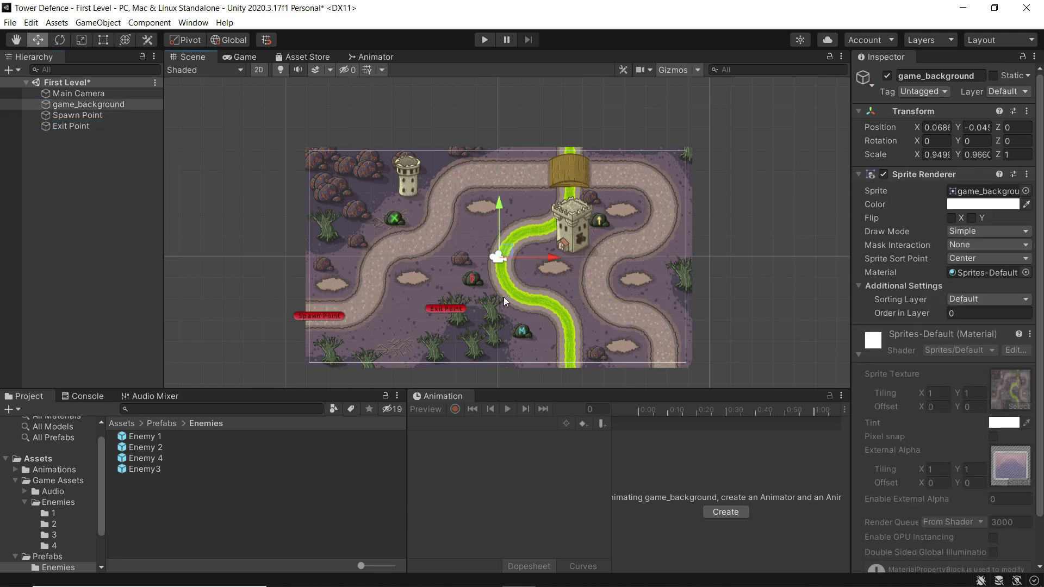
pyautogui.click(61, 126)
pyautogui.moveTo(461, 301); pyautogui.dragTo(664, 350)
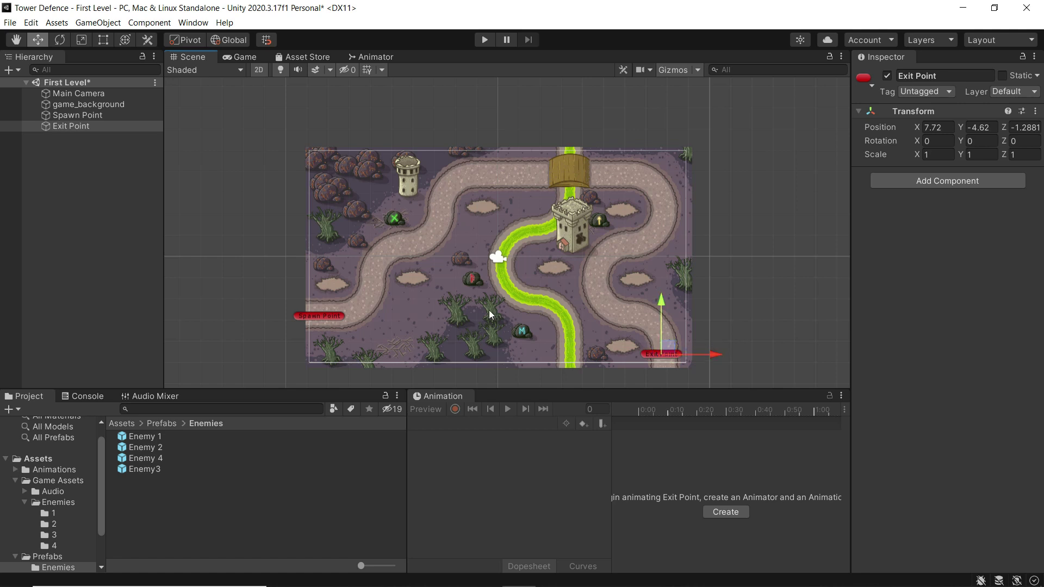
# Add a Box Collider 2D component to Exit Point and make it a trigger
pyautogui.click(963, 179)
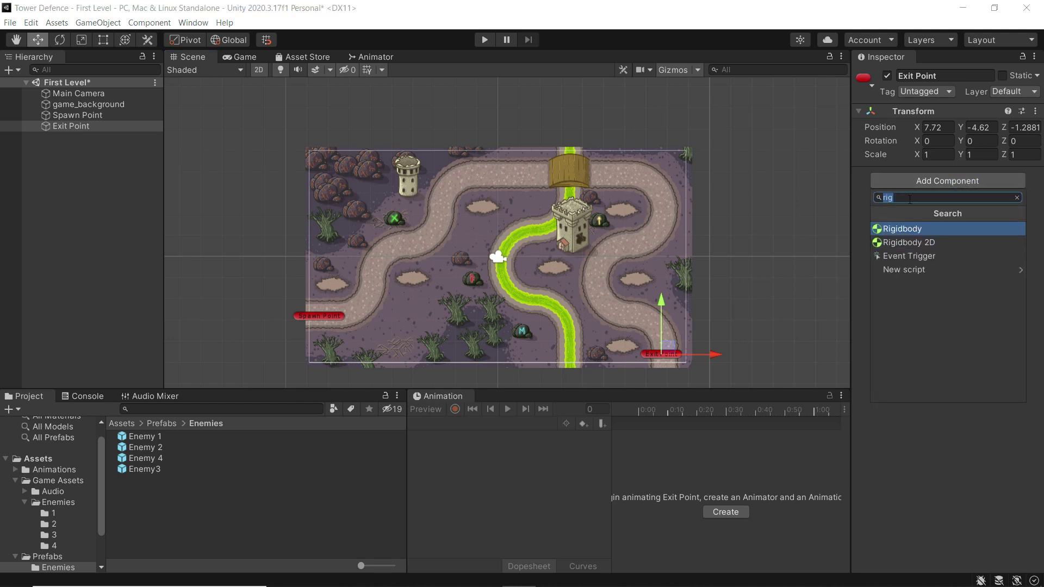
pyautogui.write('box')
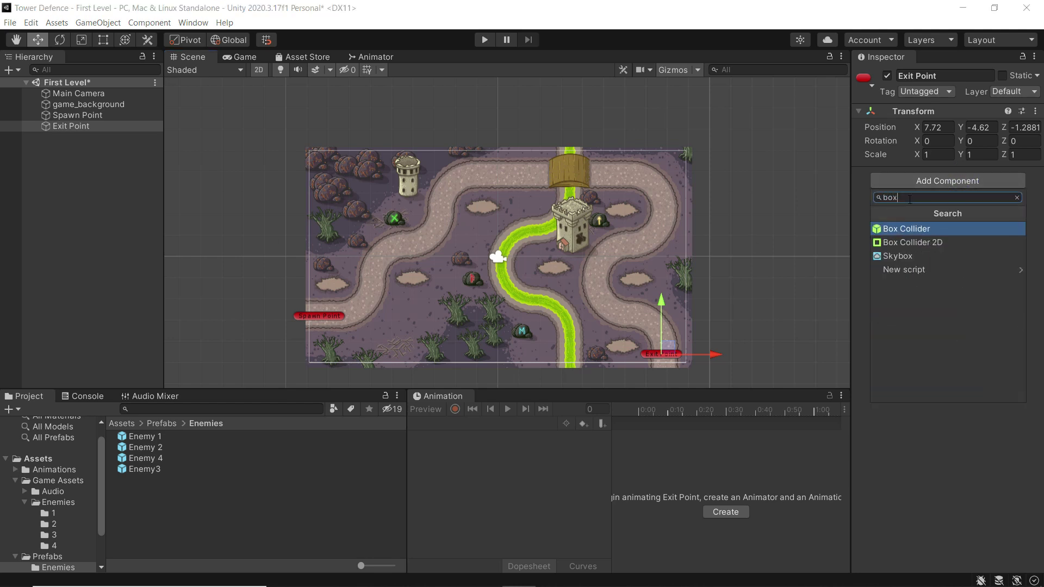
pyautogui.click(925, 245)
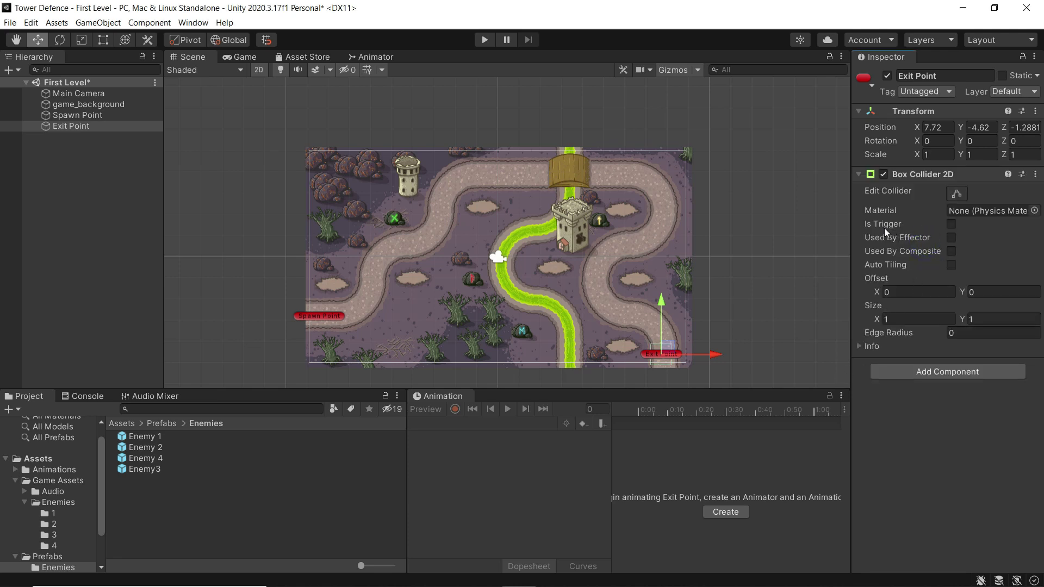
pyautogui.click(953, 223)
# Resize Exit Point's box collider to span the road's width, about 1.96 by 1.03
pyautogui.click(957, 194)
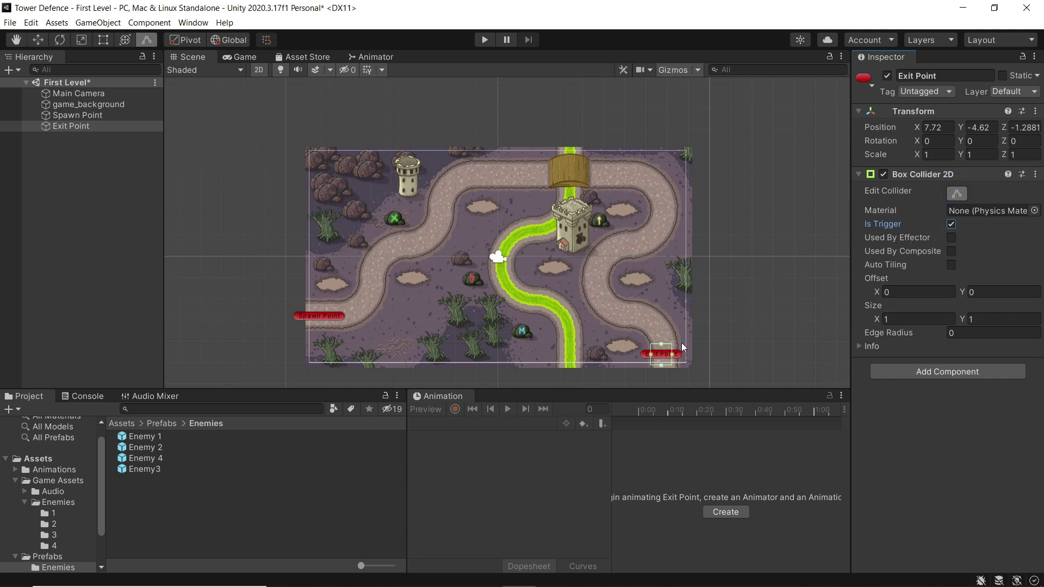
pyautogui.moveTo(651, 353)
pyautogui.mouseDown()
pyautogui.moveTo(683, 352)
pyautogui.moveTo(663, 344)
pyautogui.mouseUp()
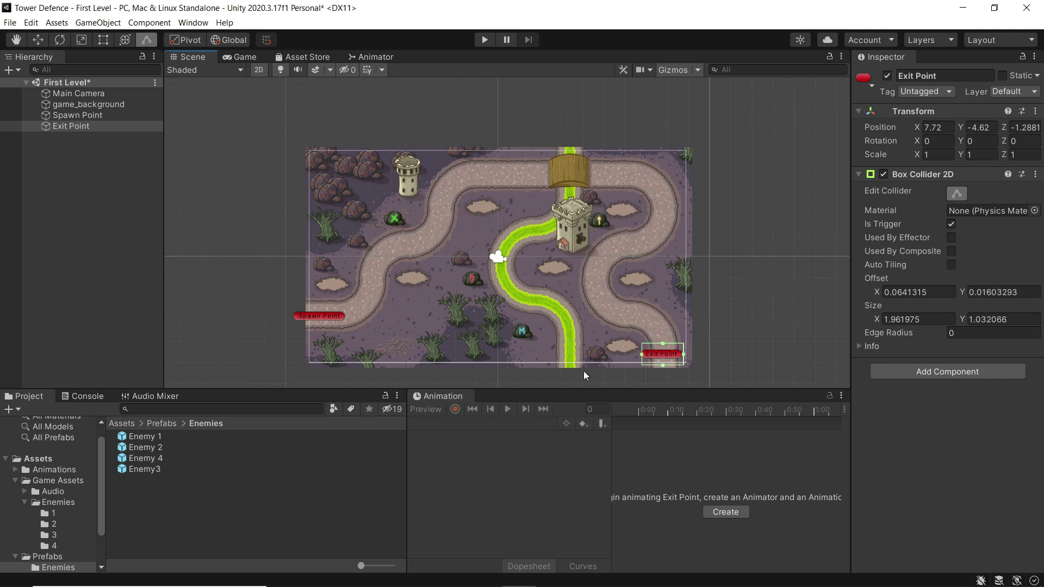
pyautogui.click(64, 128)
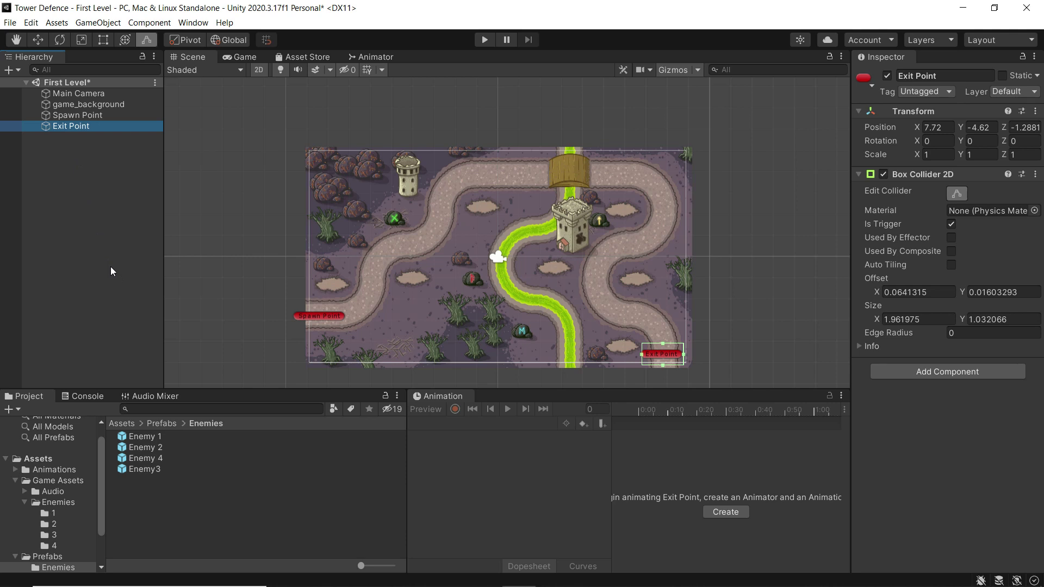
# Create an empty game object named WayPoints and reset its transform
pyautogui.click(9, 70)
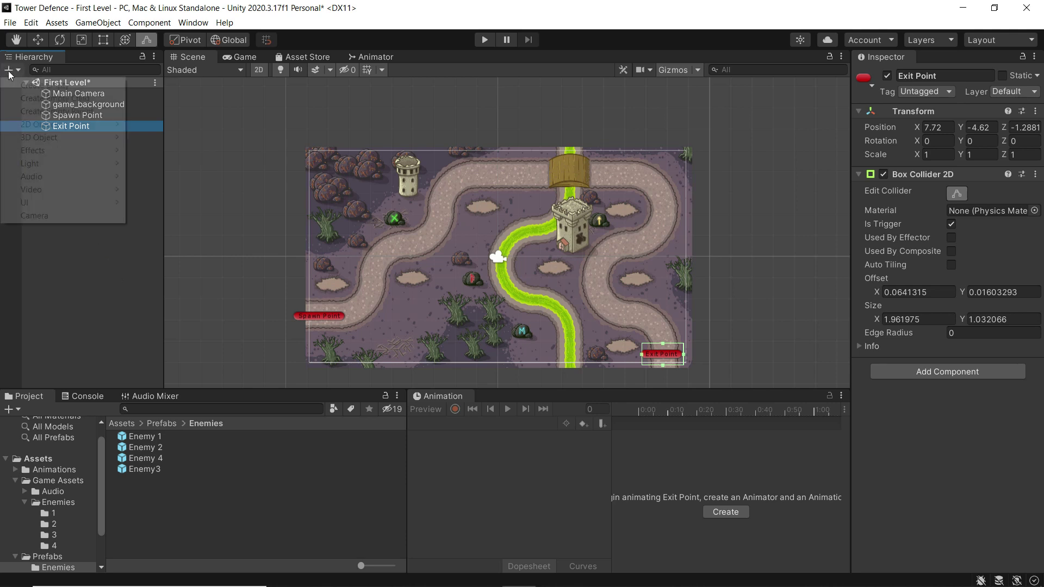
pyautogui.click(28, 87)
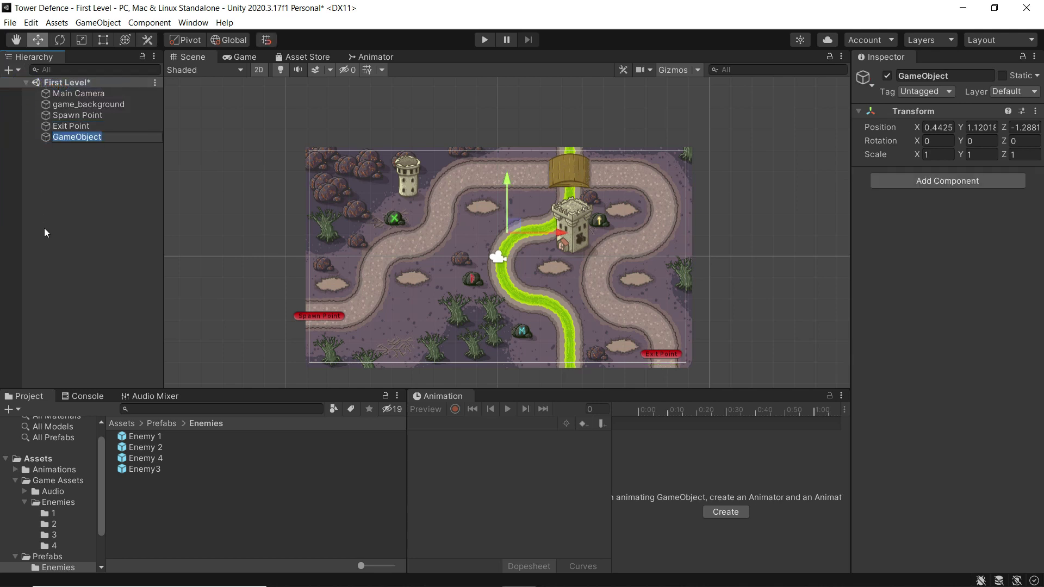
pyautogui.write('WayPoints')
pyautogui.press('Return')
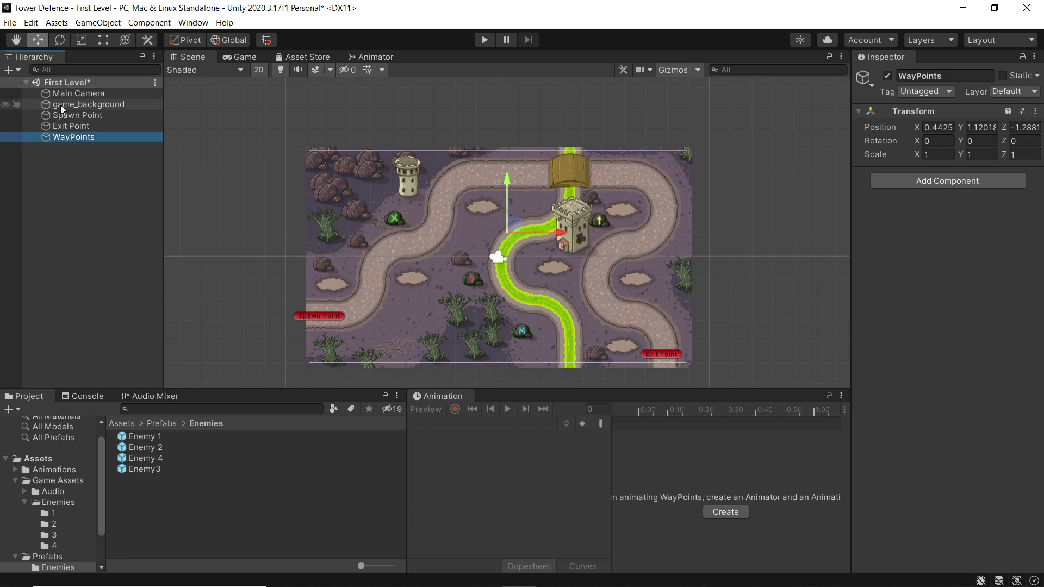
pyautogui.click(1035, 111)
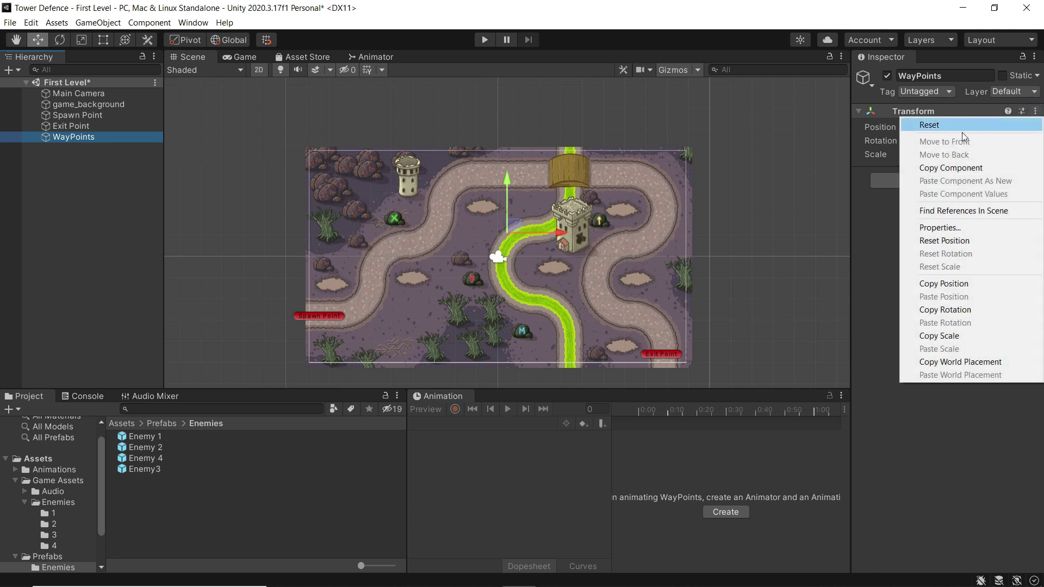
pyautogui.click(931, 125)
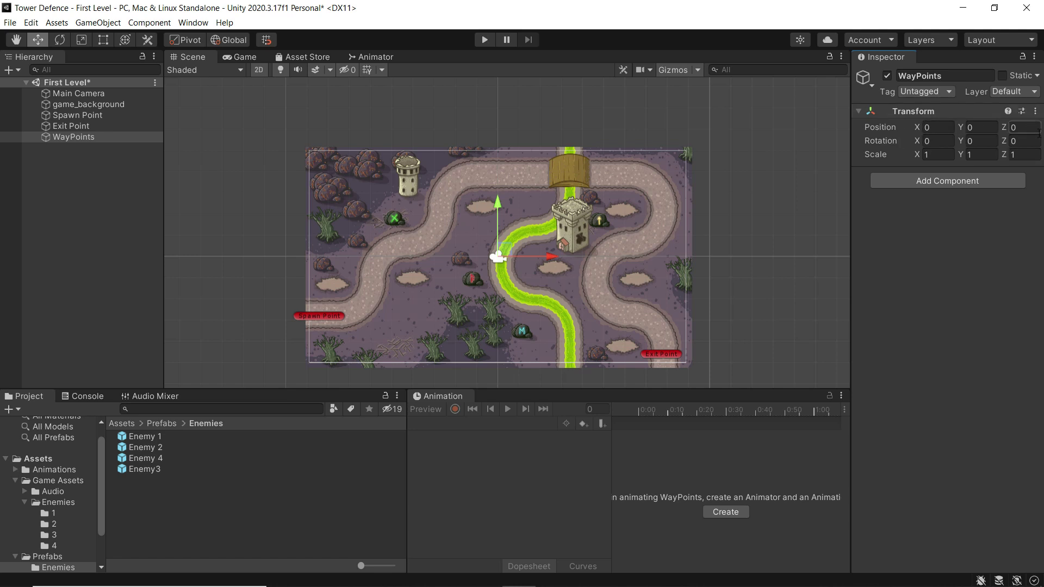
# Create an empty child object under WayPoints and name it WP1
pyautogui.rightClick(65, 138)
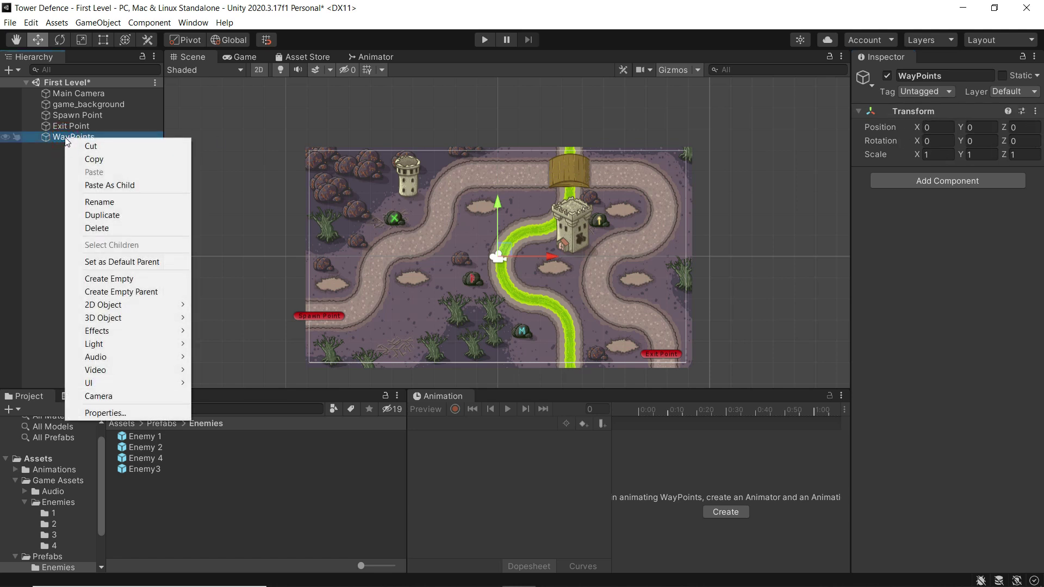
pyautogui.click(107, 279)
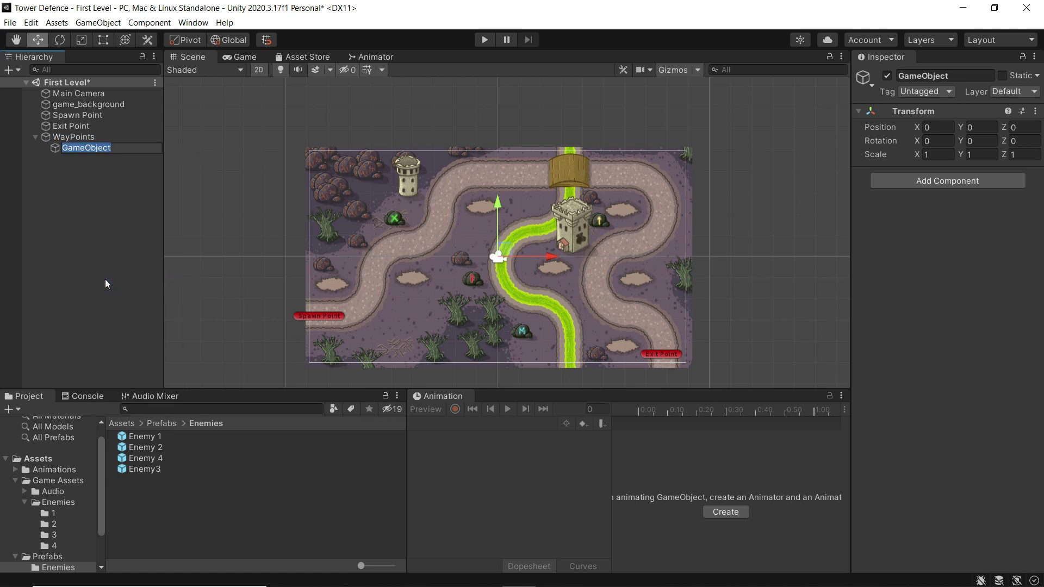
pyautogui.write('Wa')
pyautogui.press('BackSpace')
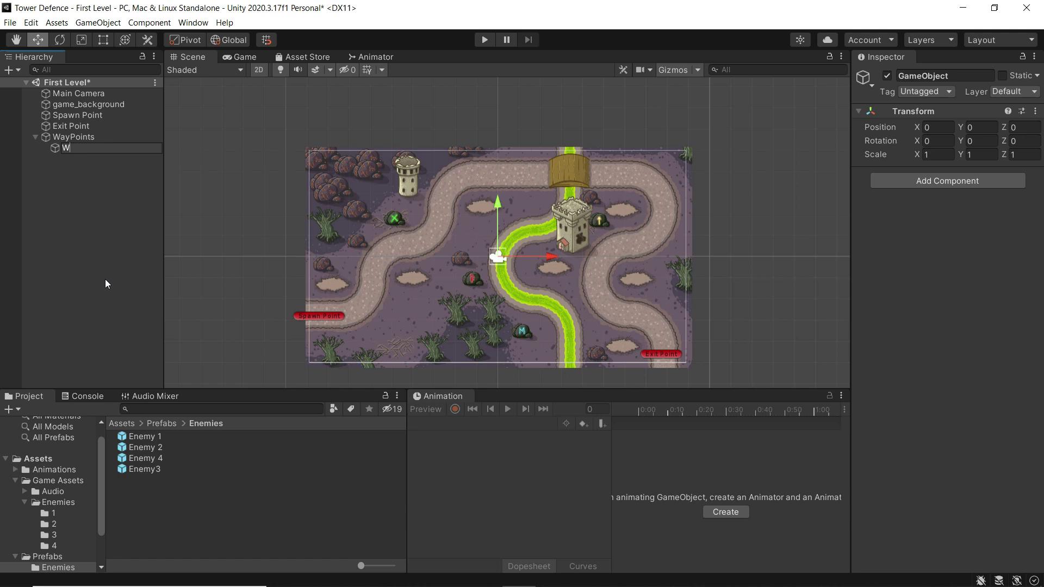
pyautogui.write('P1')
pyautogui.press('Return')
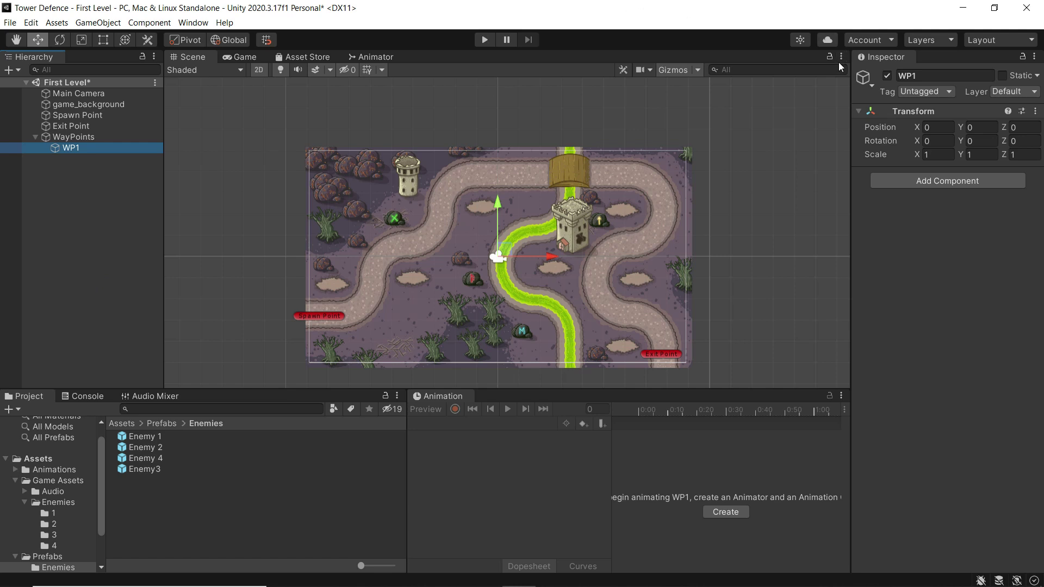
# Give WP1 a red dot icon and place it on the road just past Spawn Point, about X -6.7, Y -2.63
pyautogui.click(864, 78)
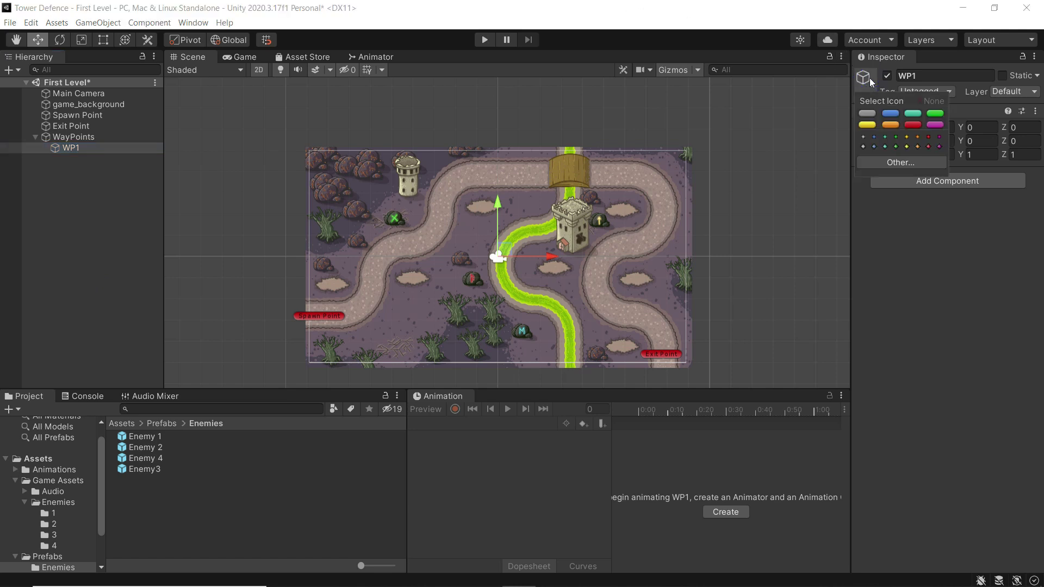
pyautogui.click(928, 137)
pyautogui.moveTo(500, 255); pyautogui.dragTo(361, 306)
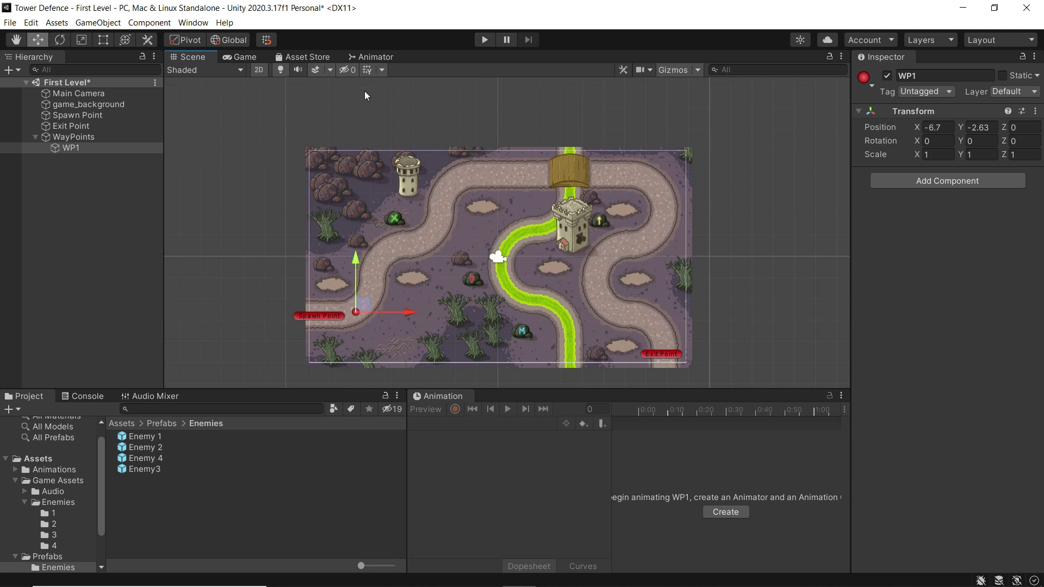
# Duplicate WP1 five times, spacing the copies up the left road section to about X -2.66, Y 2.79
pyautogui.click(70, 149)
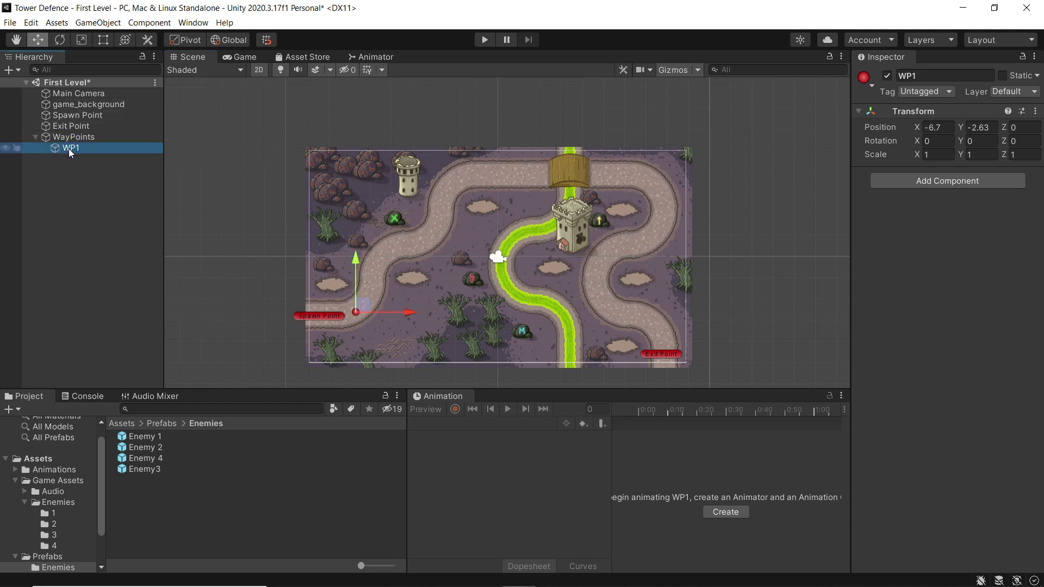
pyautogui.hotkey('ctrl', 'd')
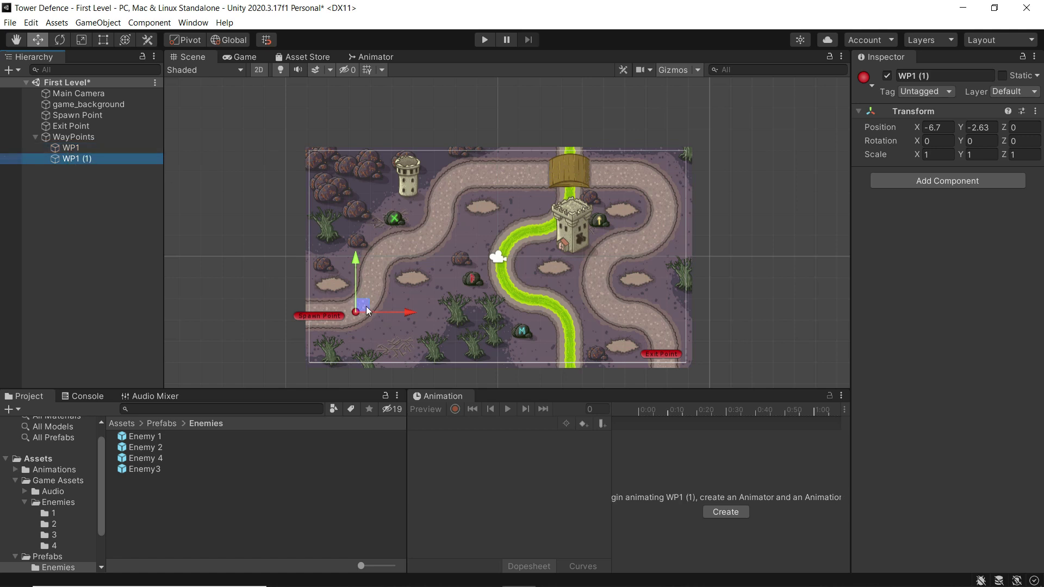
pyautogui.moveTo(363, 304); pyautogui.dragTo(449, 190)
pyautogui.hotkey('ctrl', 'd')
pyautogui.hotkey('ctrl', 'd')
pyautogui.hotkey('ctrl', 'd')
pyautogui.hotkey('ctrl', 'd')
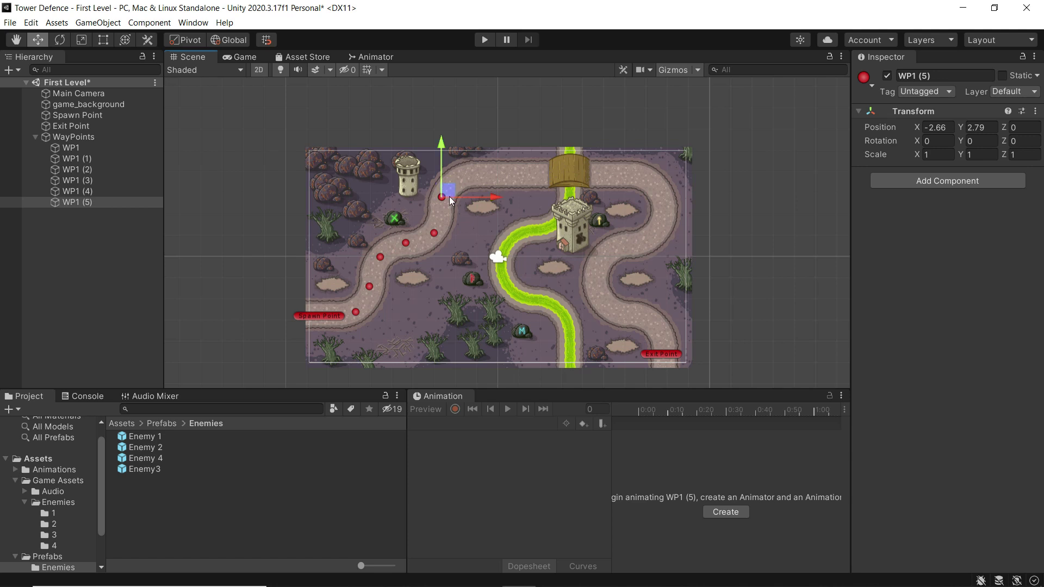
# Add three more waypoint copies along the upper road, ending in the upper-right bend at about X 7.86, Y 2.96
pyautogui.hotkey('ctrl', 'd')
pyautogui.moveTo(452, 184); pyautogui.dragTo(665, 193)
pyautogui.hotkey('ctrl', 'd')
pyautogui.hotkey('ctrl', 'd')
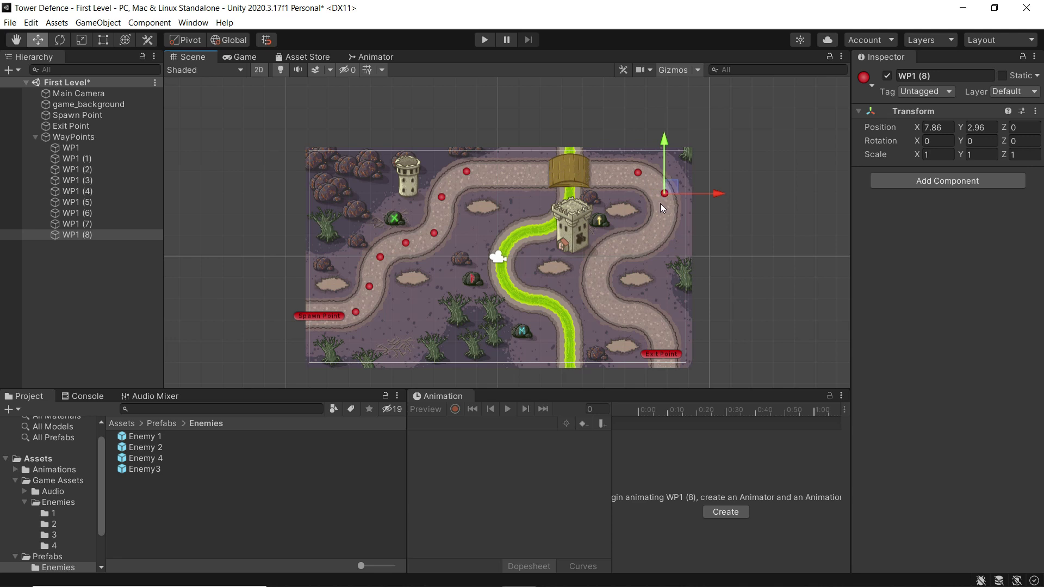
# Add seven more waypoint copies down the right road section toward Exit Point, the last at about X 8.33, Y -3.42
pyautogui.hotkey('ctrl', 'd')
pyautogui.moveTo(669, 191); pyautogui.dragTo(680, 325)
pyautogui.hotkey('ctrl', 'd')
pyautogui.hotkey('ctrl', 'd')
pyautogui.hotkey('ctrl', 'd')
pyautogui.hotkey('ctrl', 'd')
pyautogui.hotkey('ctrl', 'd')
pyautogui.hotkey('ctrl', 'd')
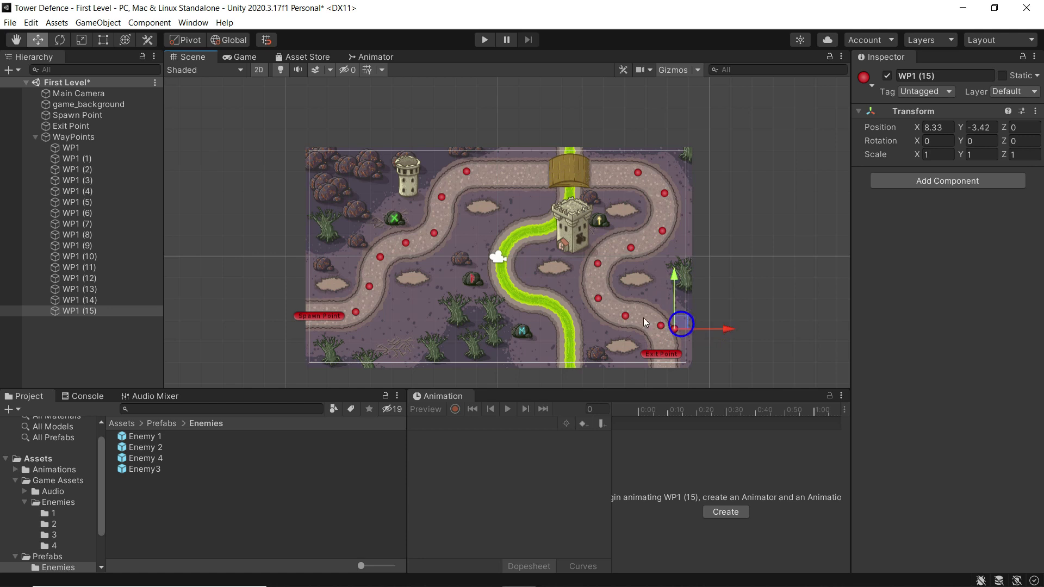
# Delete the last waypoint, WP1 (15), beside the road near Exit Point
pyautogui.rightClick(86, 314)
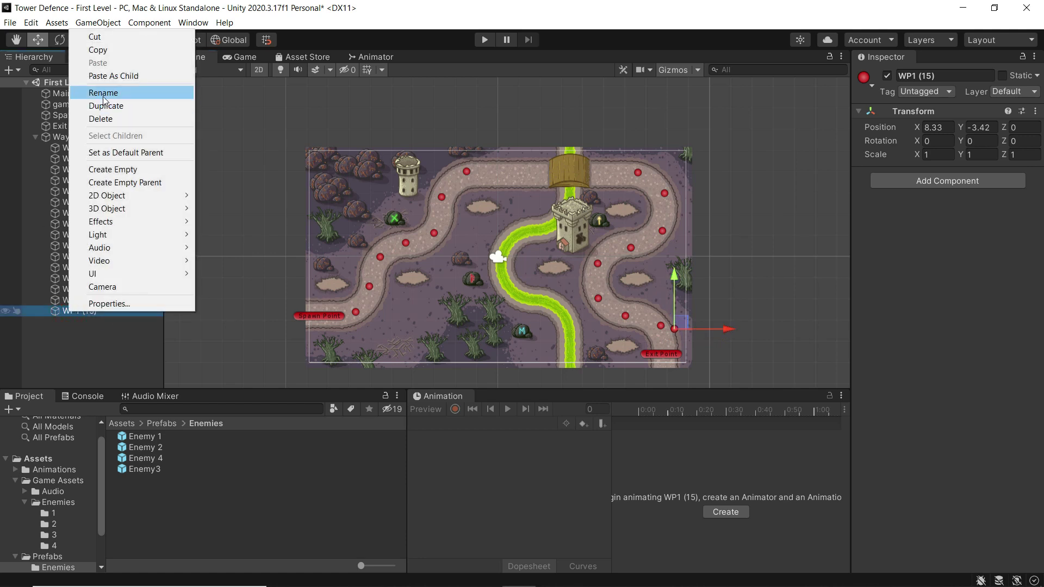
pyautogui.click(109, 123)
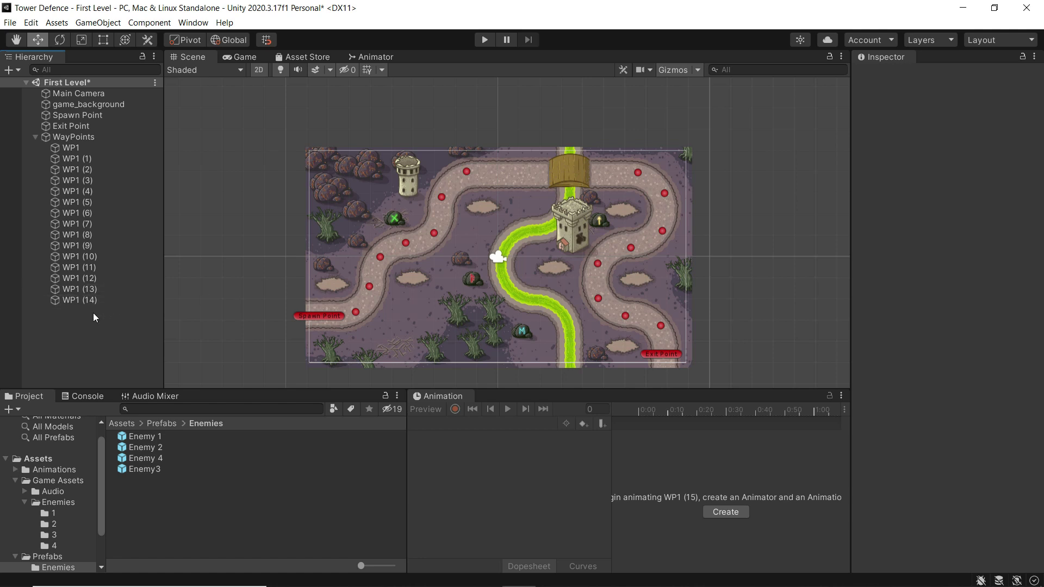
# Add a Box Collider 2D to all waypoints from WP1 to WP1 (14) and size it 0.72 by 0.7
pyautogui.click(68, 146)
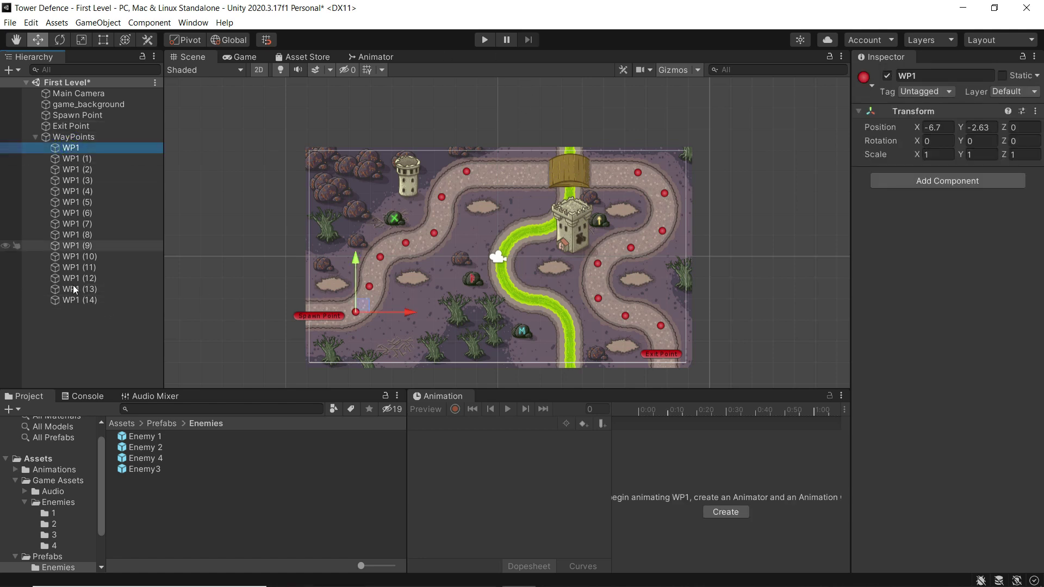
pyautogui.keyDown('shift'); pyautogui.click(79, 300); pyautogui.keyUp('shift')
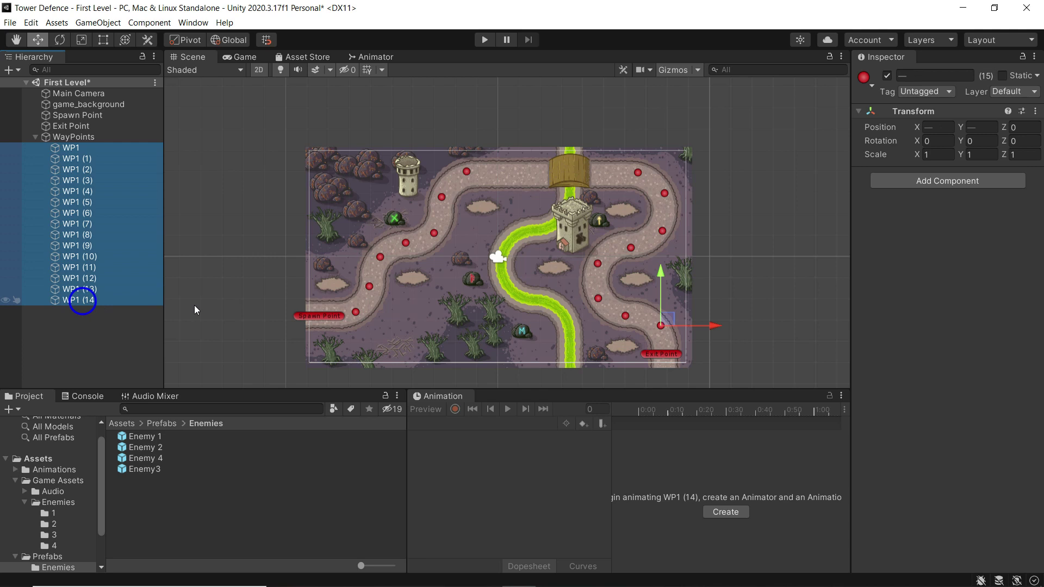
pyautogui.click(935, 181)
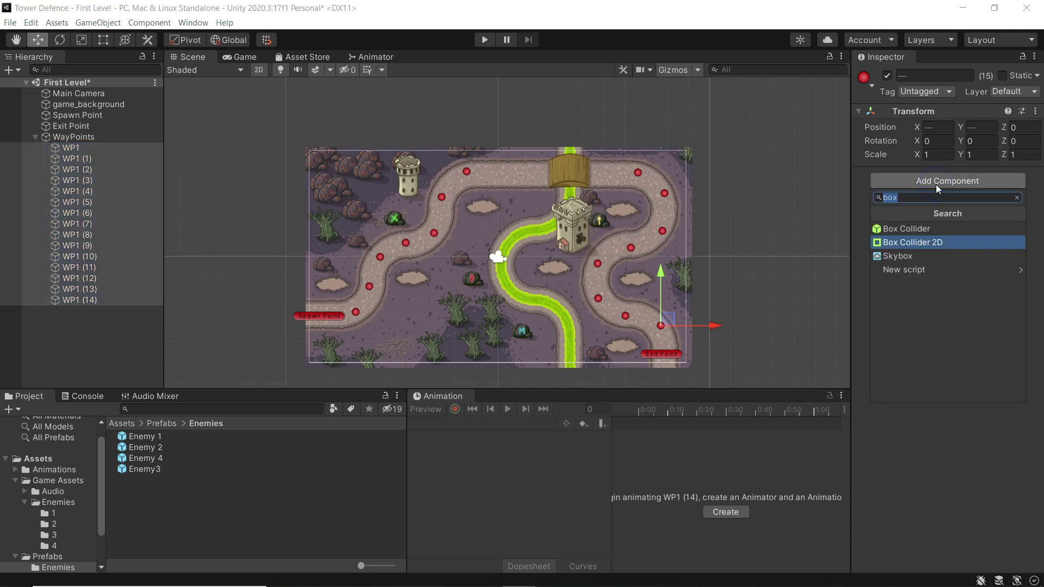
pyautogui.click(915, 245)
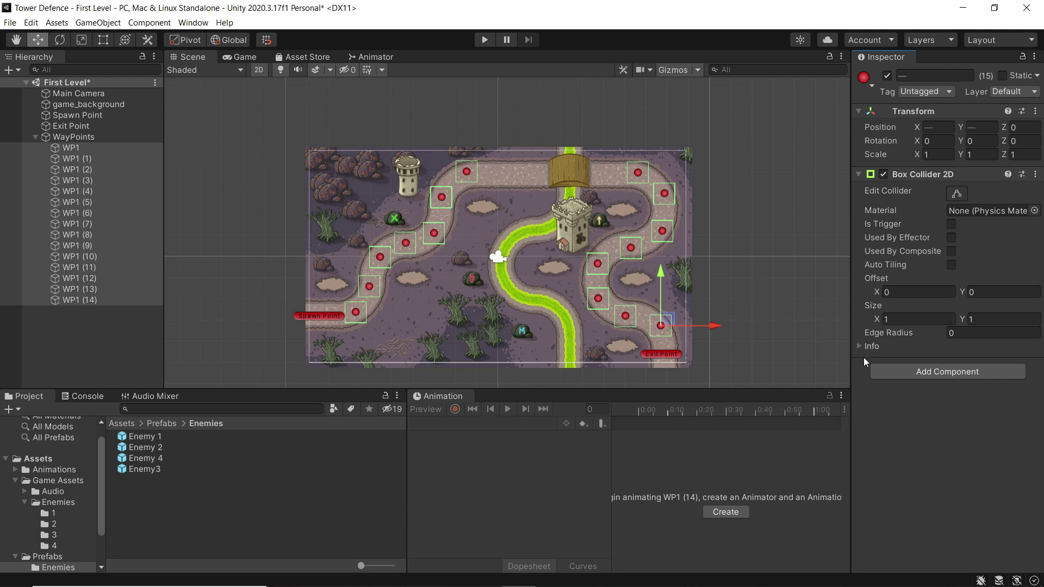
pyautogui.click(877, 320)
pyautogui.moveTo(873, 317); pyautogui.dragTo(866, 318)
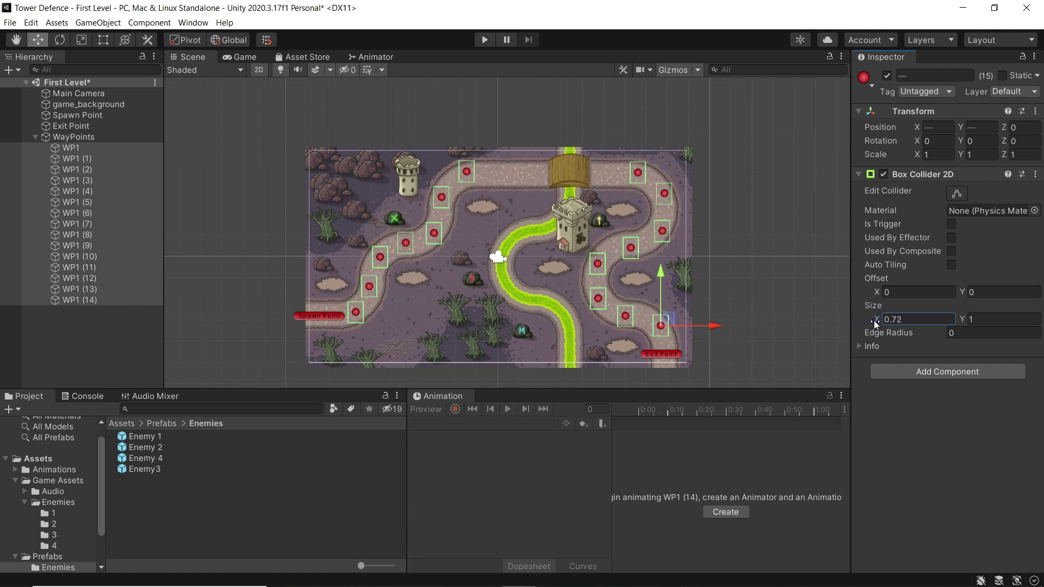
pyautogui.moveTo(964, 314); pyautogui.dragTo(954, 315)
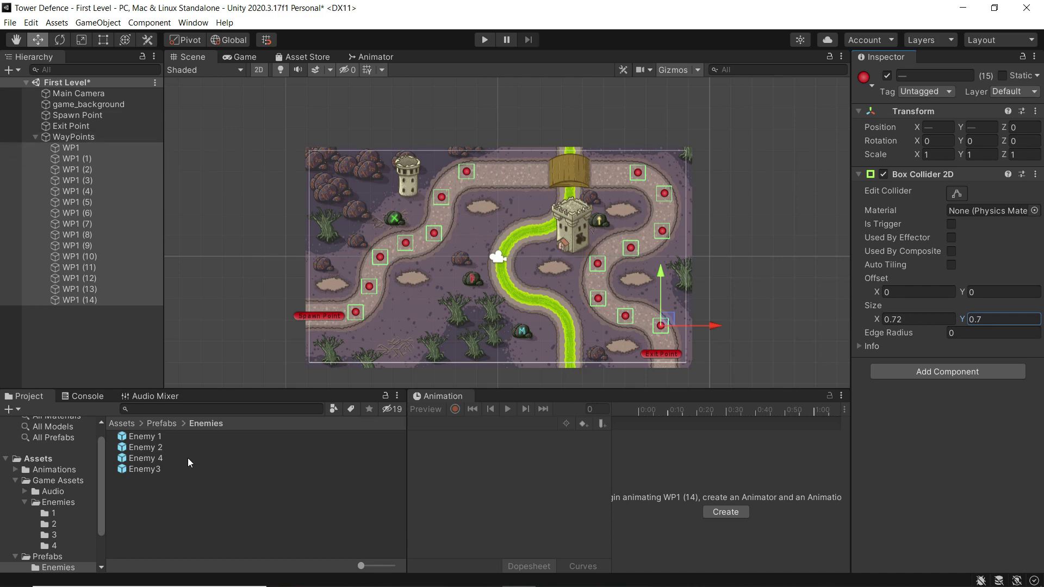
# Add a Rigidbody 2D component to all four enemy prefabs at once
pyautogui.click(144, 437)
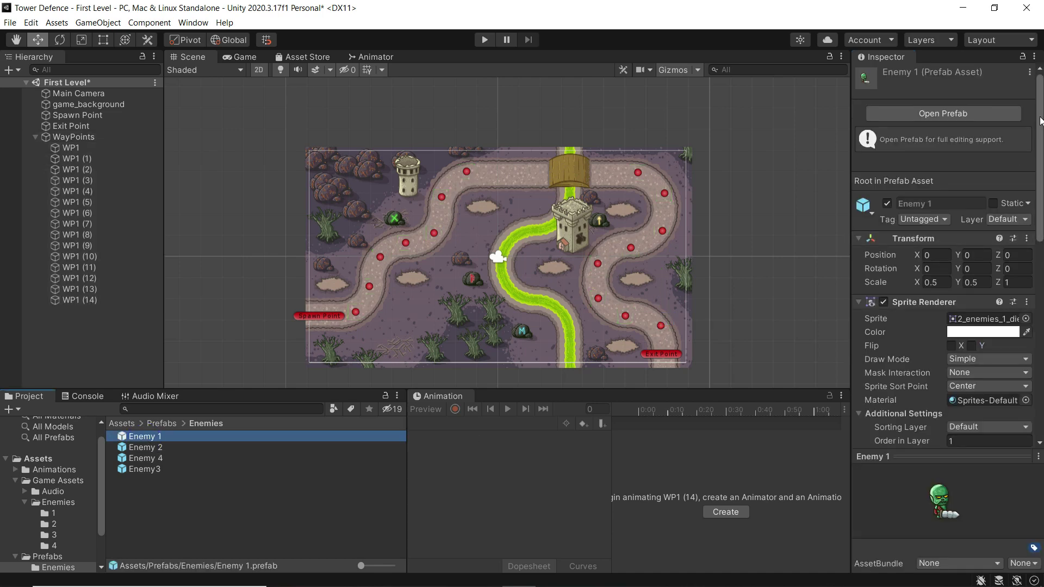
pyautogui.moveTo(1041, 124); pyautogui.dragTo(1042, 326)
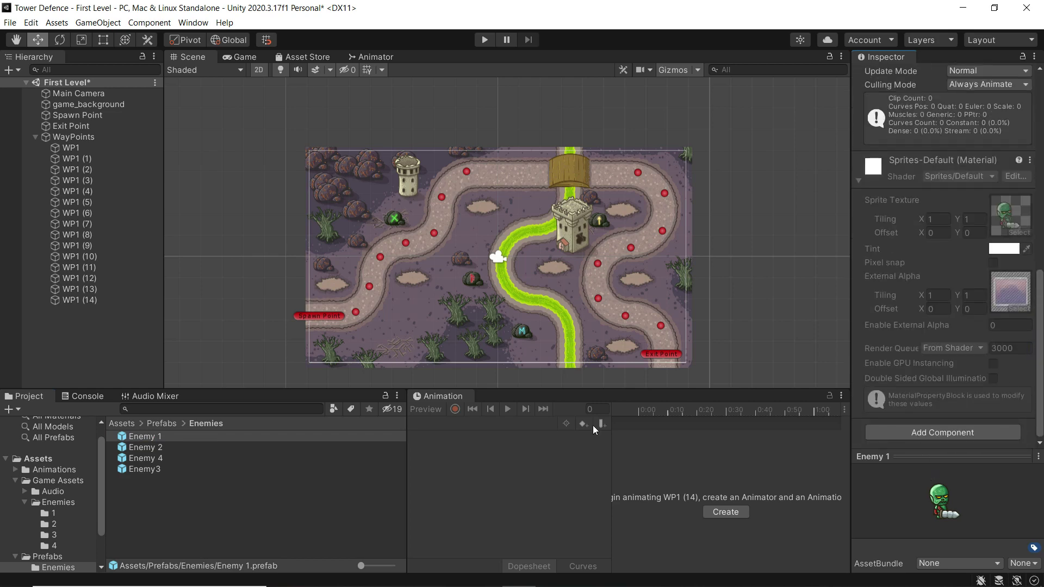
pyautogui.keyDown('shift'); pyautogui.click(144, 471); pyautogui.keyUp('shift')
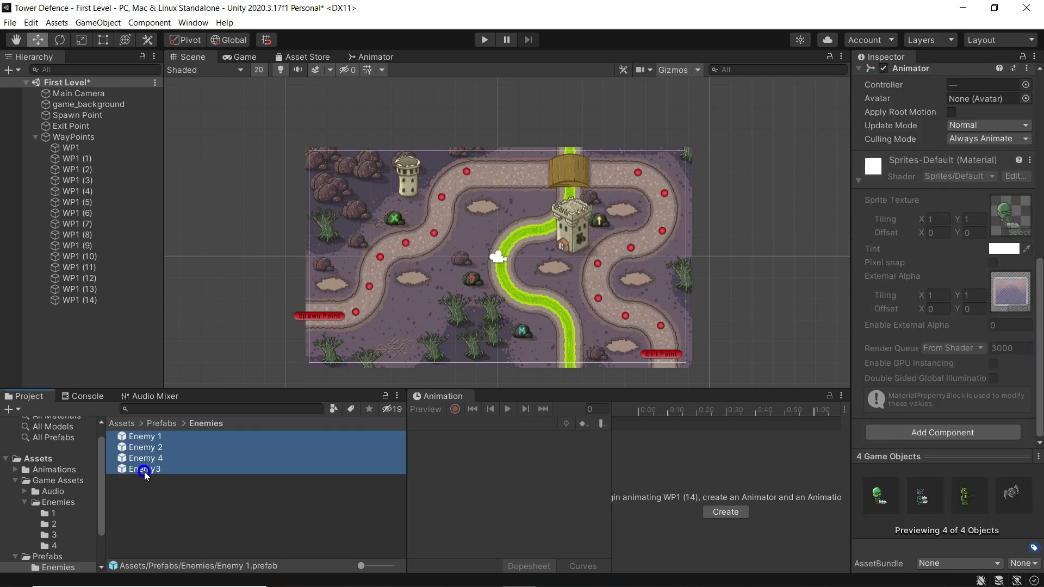
pyautogui.click(944, 432)
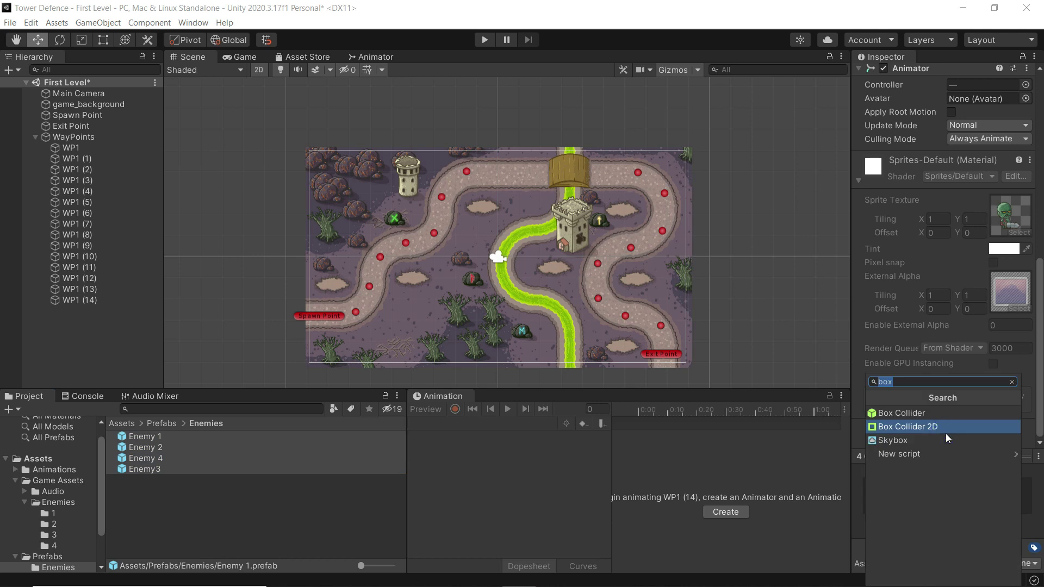
pyautogui.write('rigi')
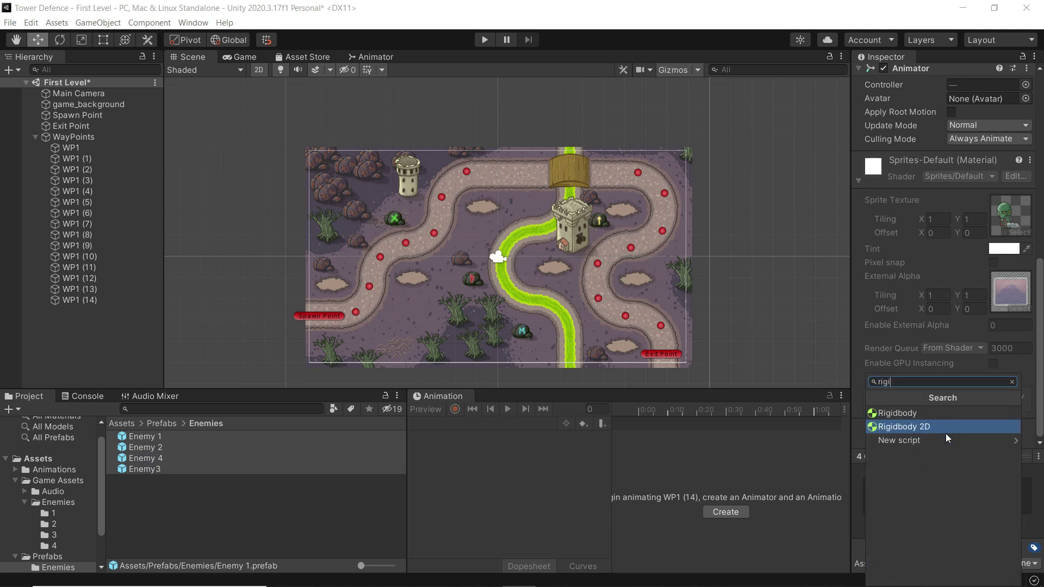
pyautogui.click(931, 428)
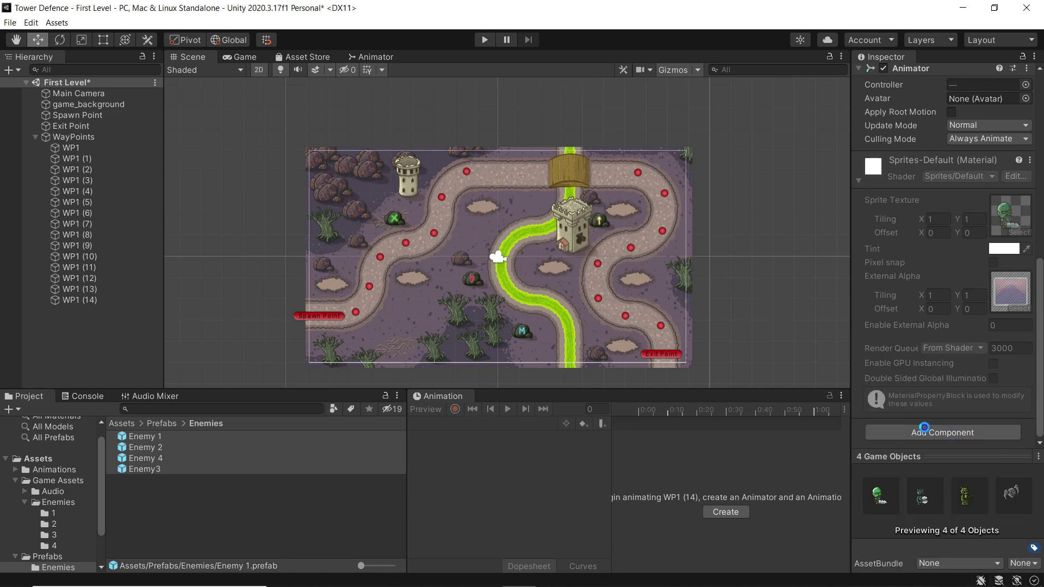
# Set the enemy prefabs' Rigidbody 2D Gravity Scale to 0 and freeze their Z rotation
pyautogui.scroll(-6, 1031, 251)
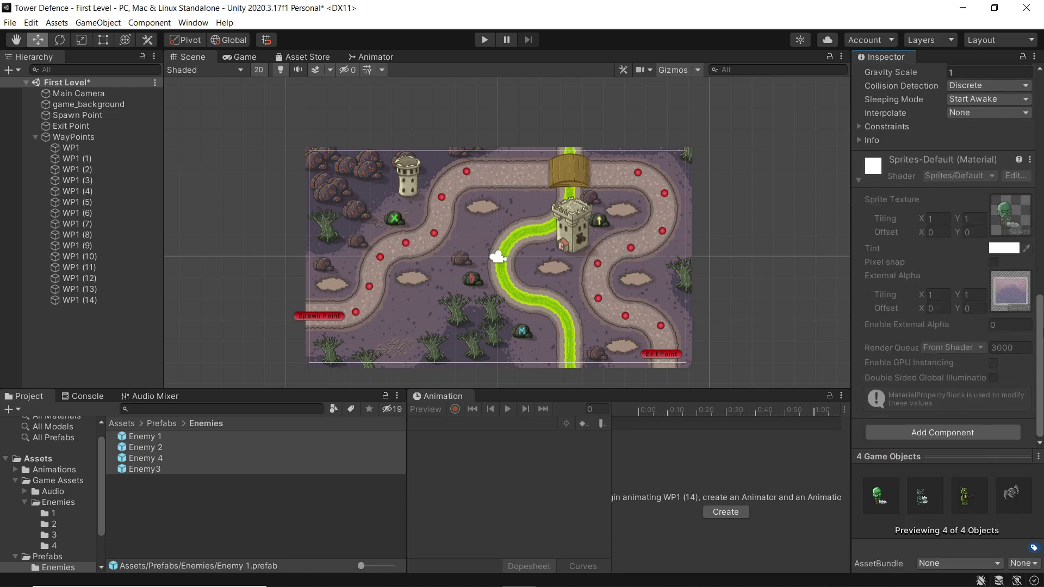
pyautogui.scroll(7, 971, 288)
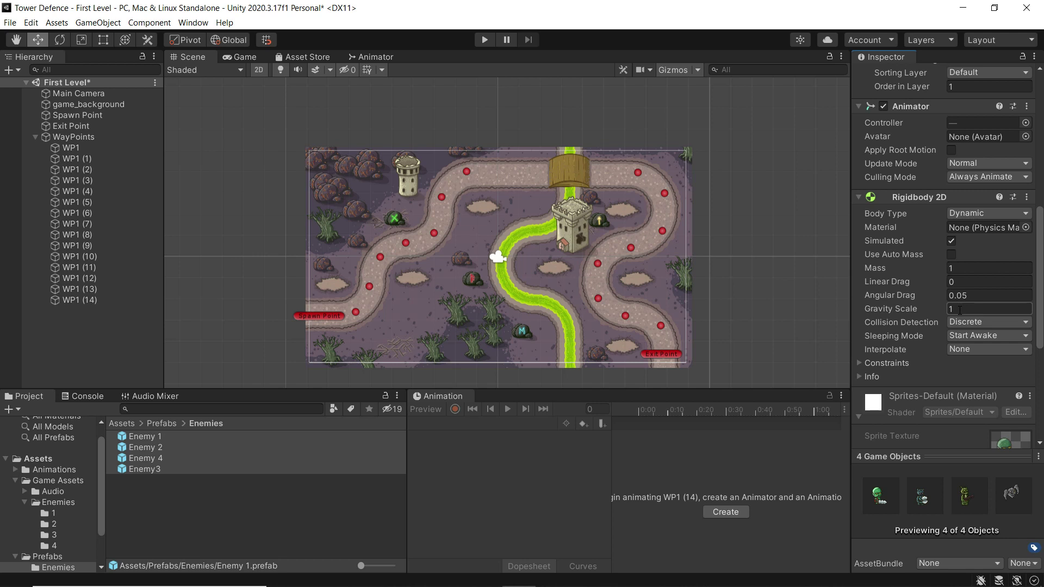
pyautogui.click(959, 309)
pyautogui.write('0')
pyautogui.click(868, 364)
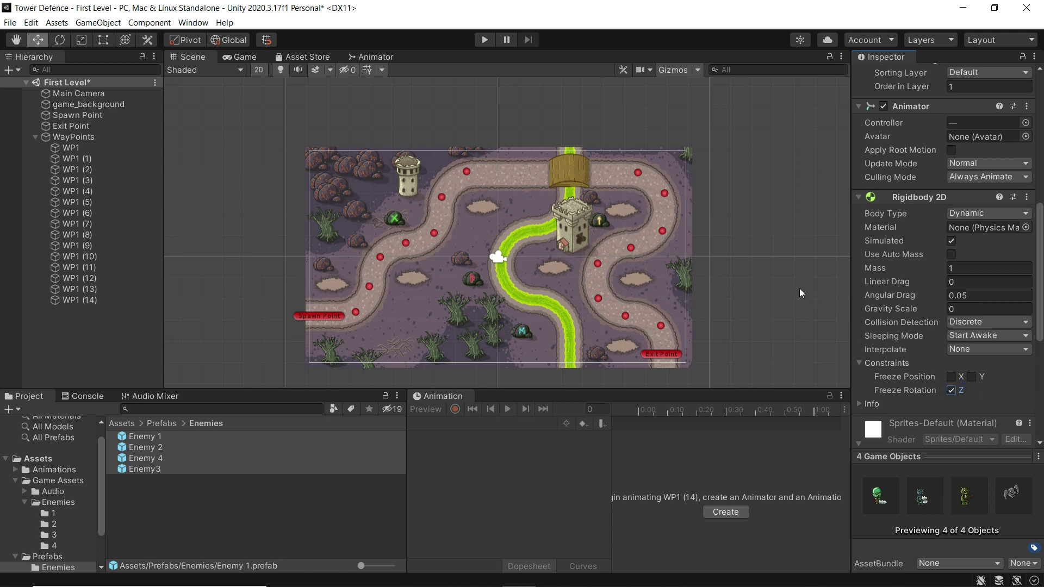
pyautogui.click(859, 363)
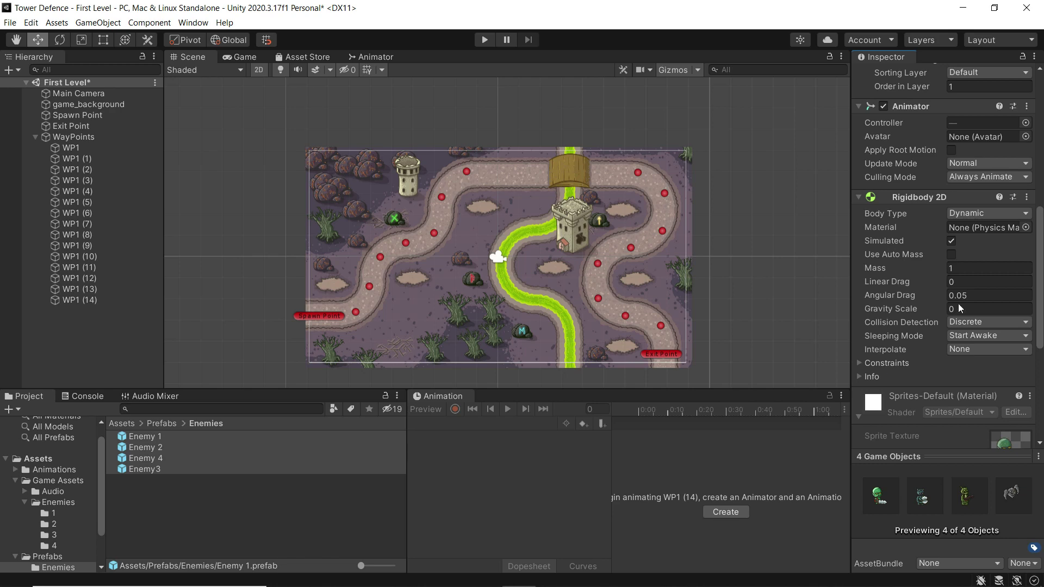
# Collapse the WayPoints group and place an Enemy 1 prefab instance on the upper road between the upper-left bend and the bridge
pyautogui.click(35, 137)
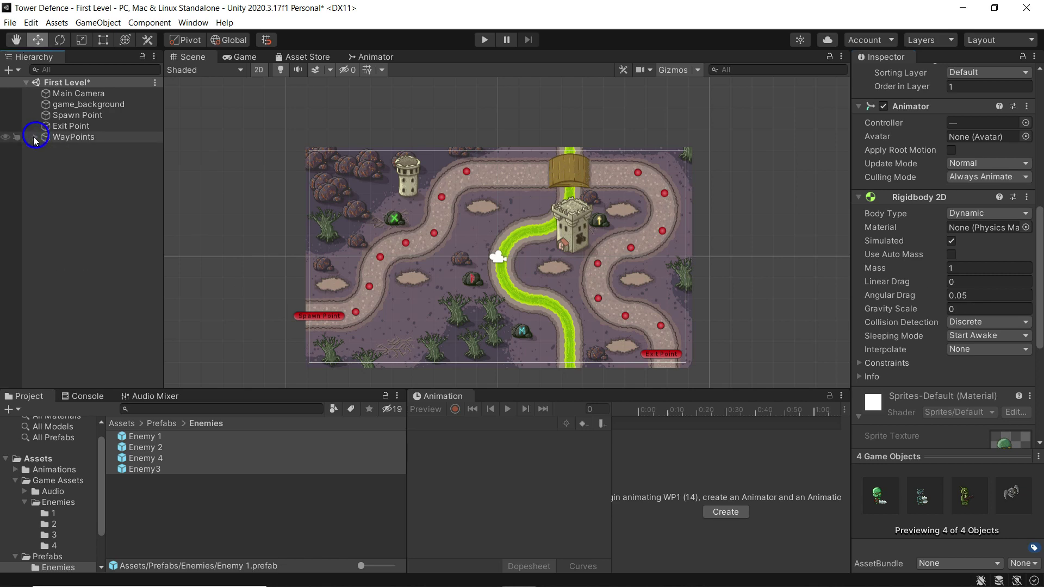
pyautogui.doubleClick(141, 436)
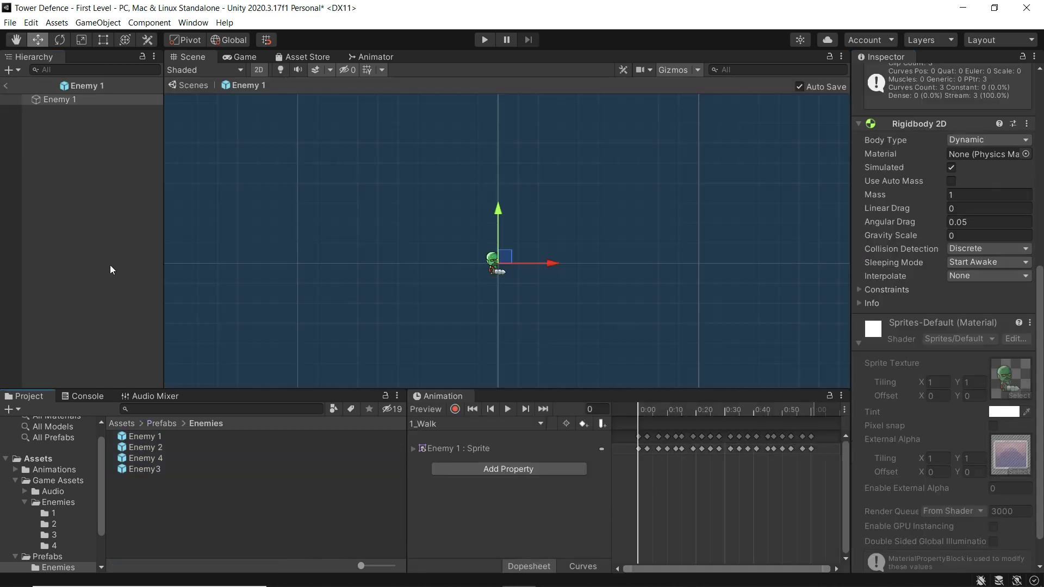
pyautogui.click(6, 86)
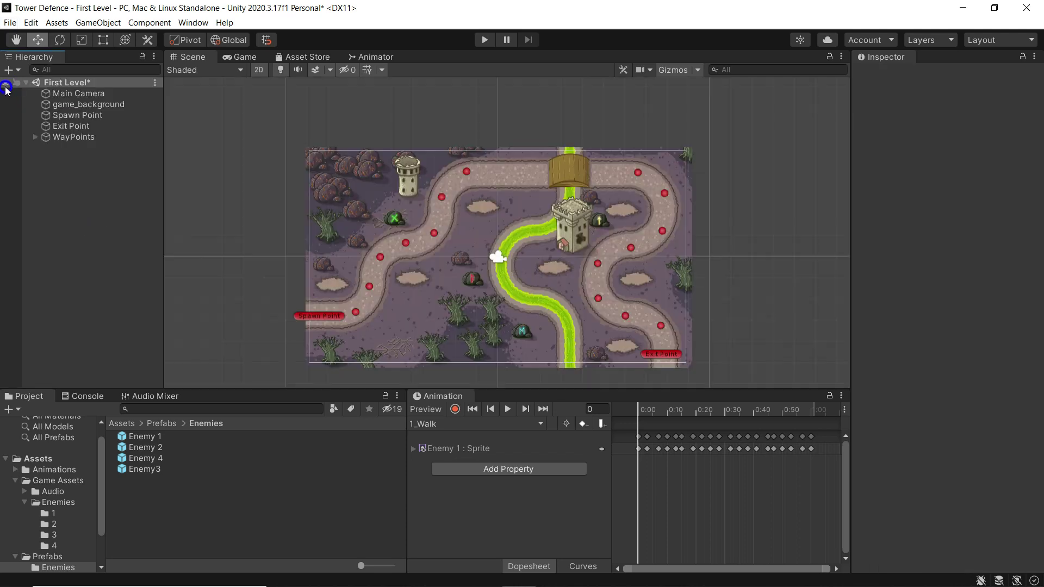
pyautogui.moveTo(136, 436); pyautogui.dragTo(449, 266)
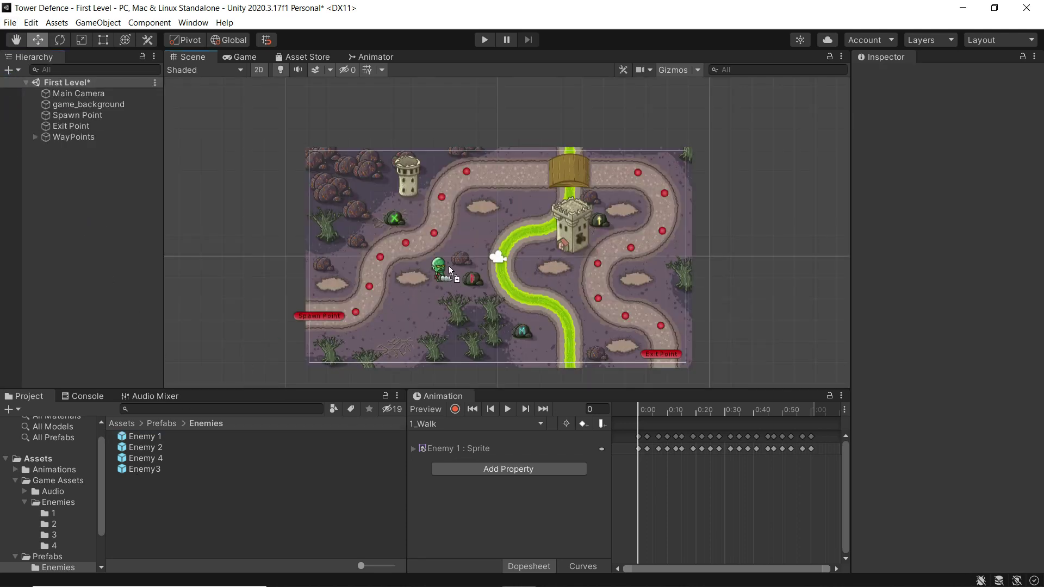
pyautogui.moveTo(487, 205); pyautogui.dragTo(492, 174)
# Set the placed Enemy 1's Gravity Scale to 1 and run the game briefly to test the effect of gravity
pyautogui.scroll(-7, 1031, 255)
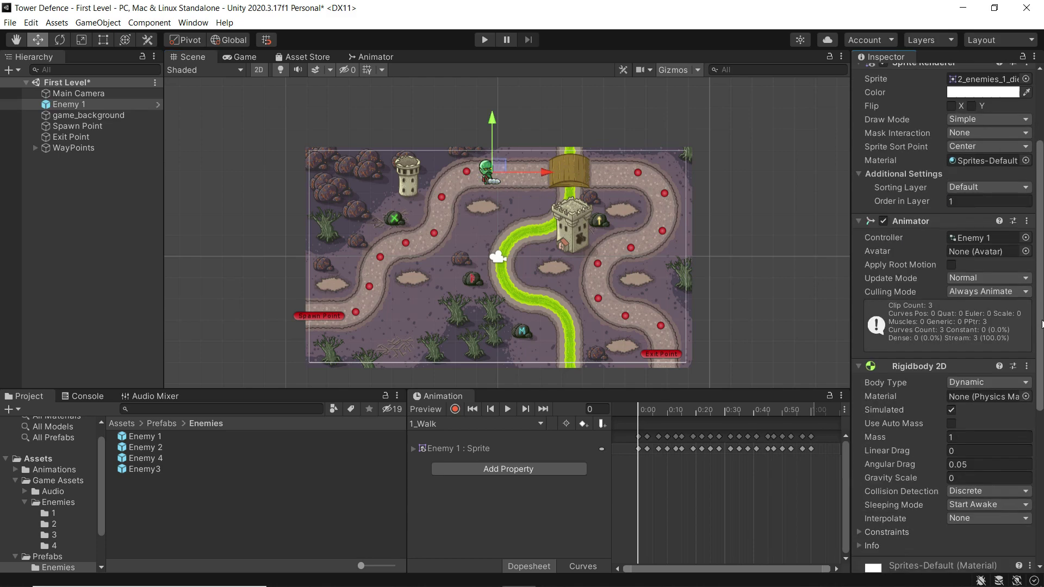
pyautogui.click(952, 381)
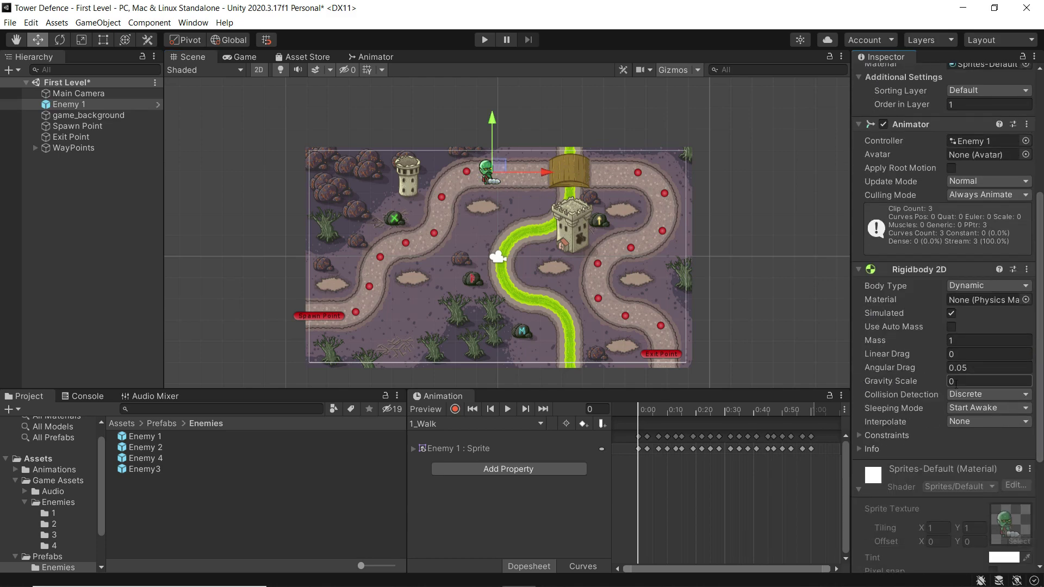
pyautogui.write('1')
pyautogui.click(485, 39)
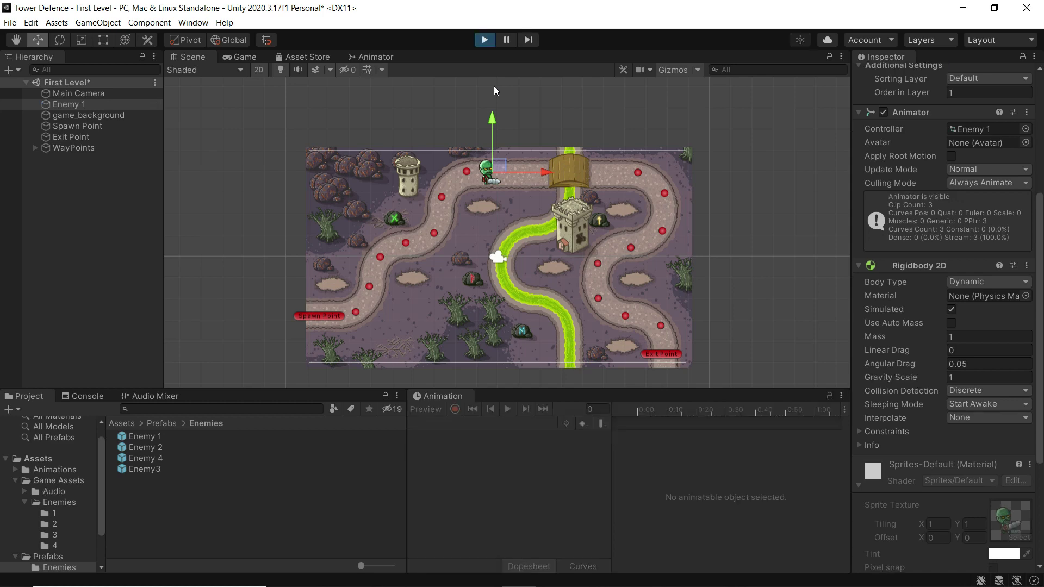
pyautogui.click(481, 37)
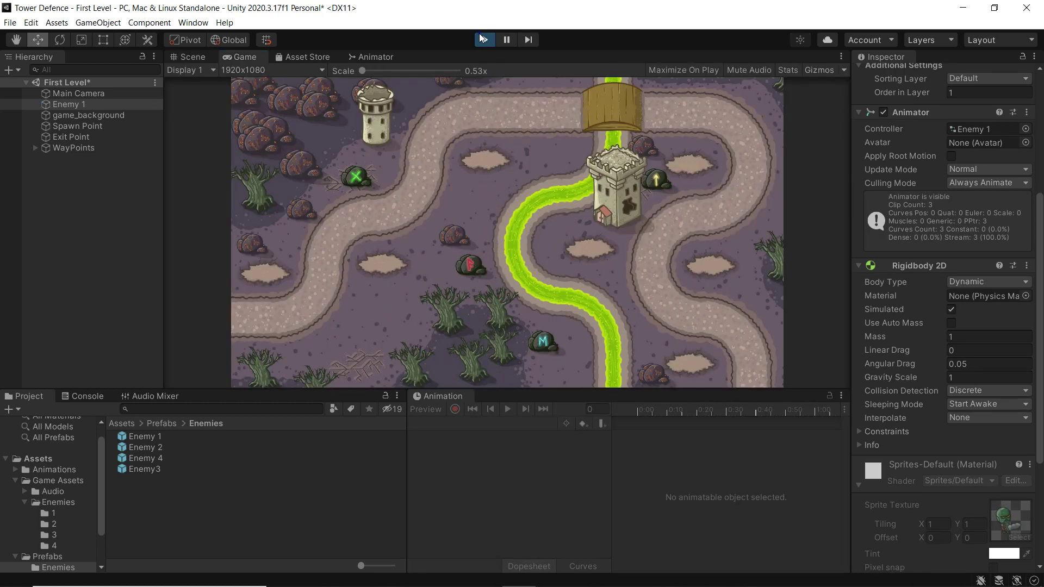
# Set the Gravity Scale of the placed Enemy 1 back to 0
pyautogui.scroll(-3, 909, 318)
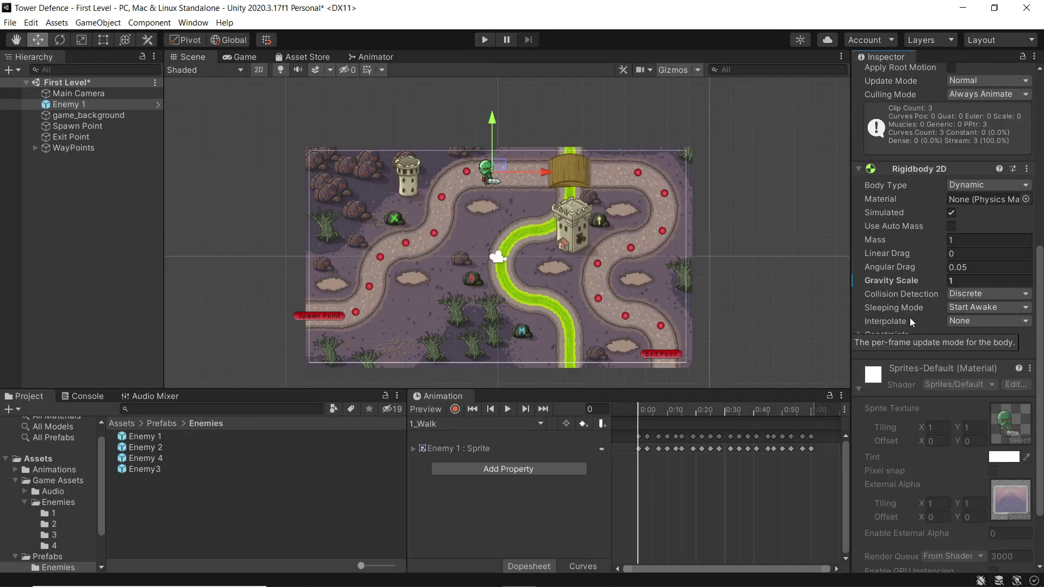
pyautogui.click(970, 281)
pyautogui.write('0')
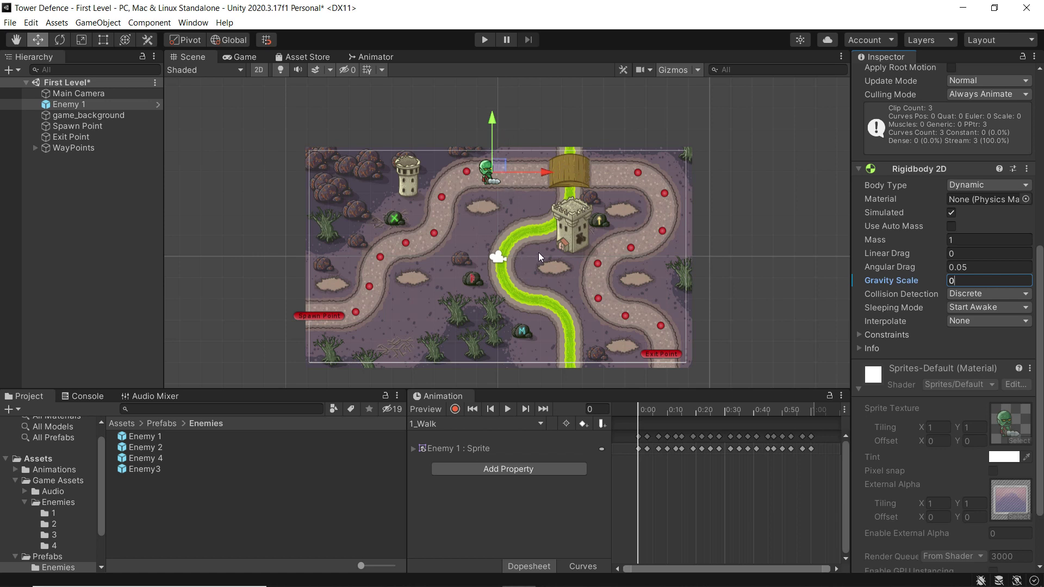
# Add a Capsule Collider 2D to the placed Enemy 1 and shrink it around the body to about 1.83 by 2.33
pyautogui.moveTo(1040, 266); pyautogui.dragTo(1040, 323)
pyautogui.click(939, 554)
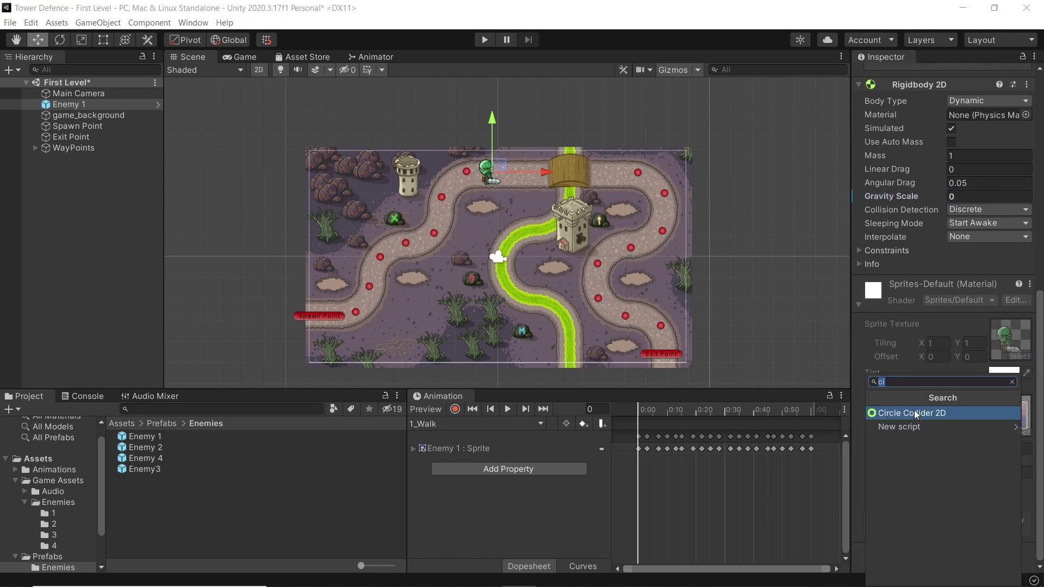
pyautogui.write('caps')
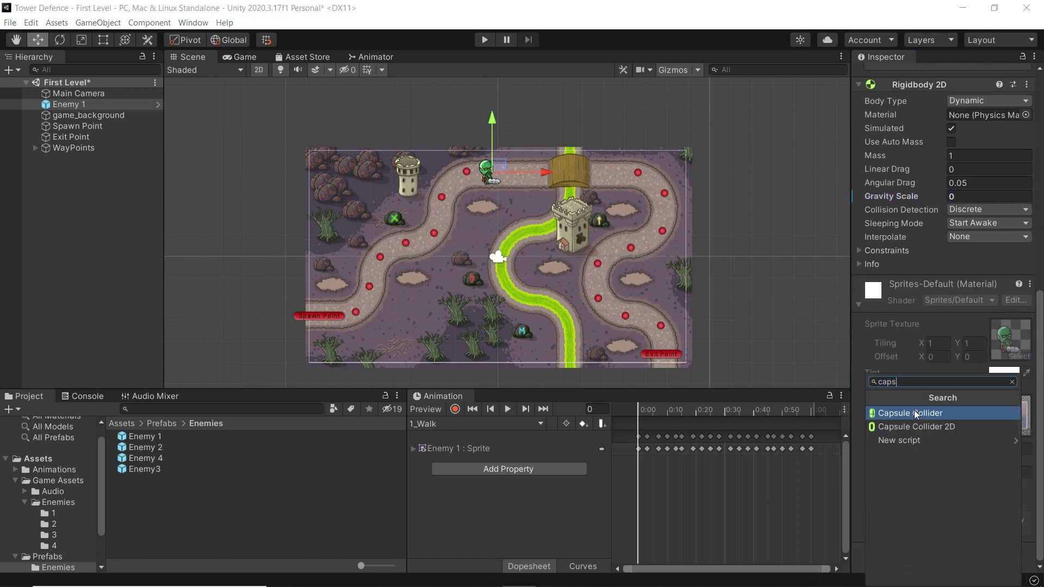
pyautogui.click(938, 426)
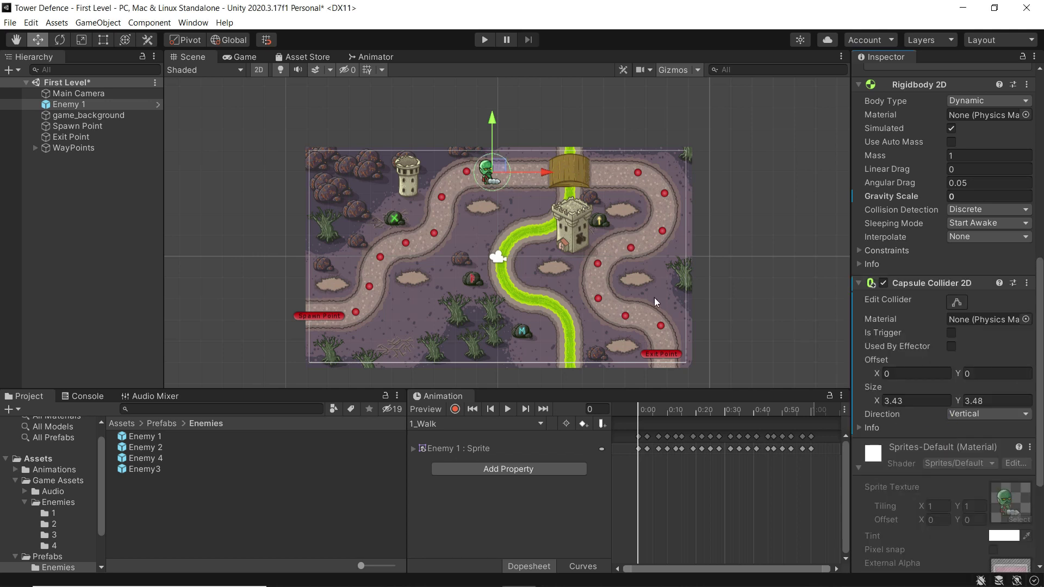
pyautogui.click(956, 302)
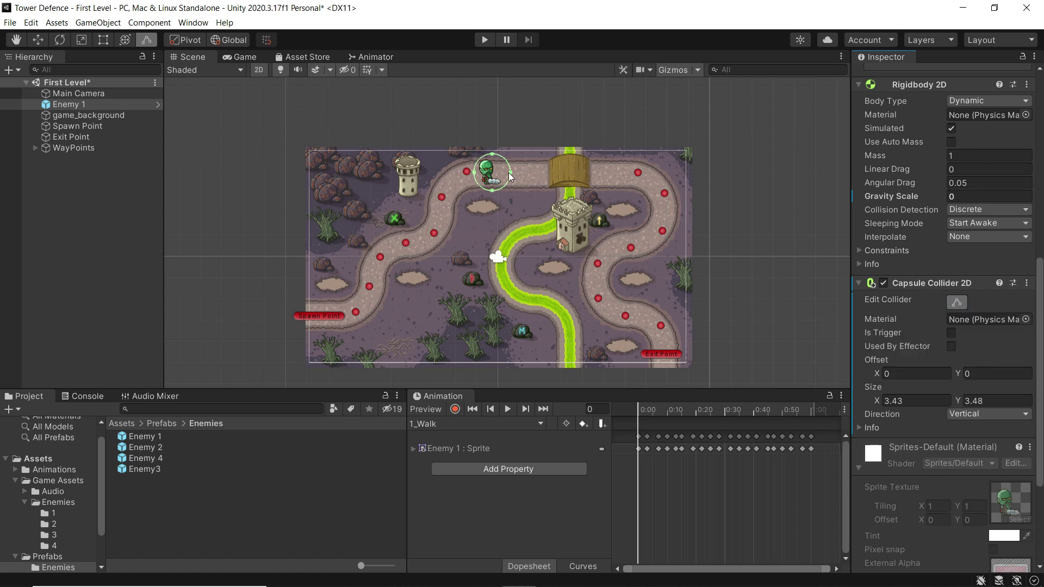
pyautogui.moveTo(510, 175); pyautogui.dragTo(487, 164)
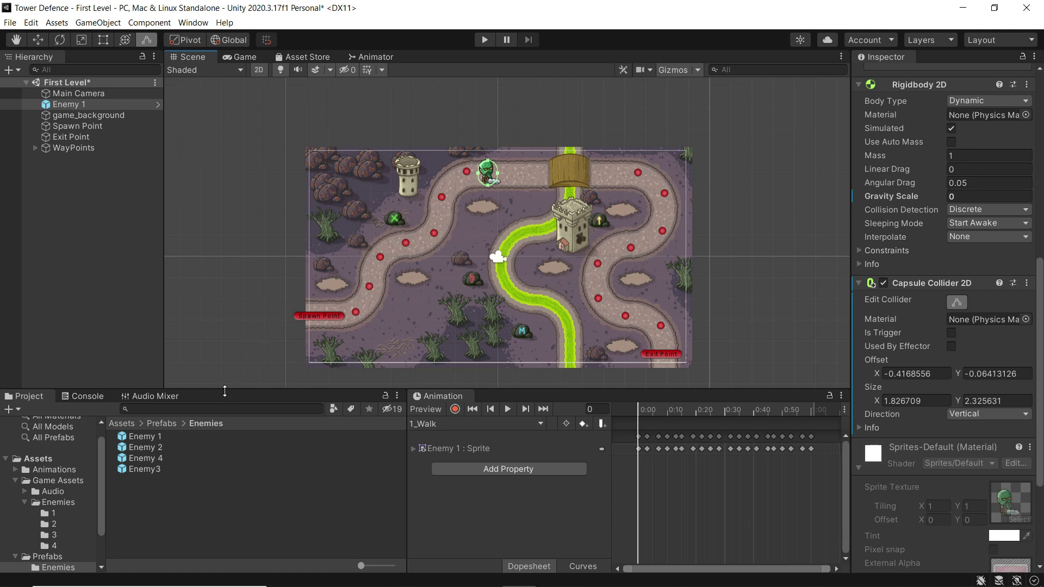
# Place a second Enemy 1 instance just left of the bridge, and apply all overrides of the first Enemy 1 to its prefab
pyautogui.moveTo(147, 439); pyautogui.dragTo(532, 175)
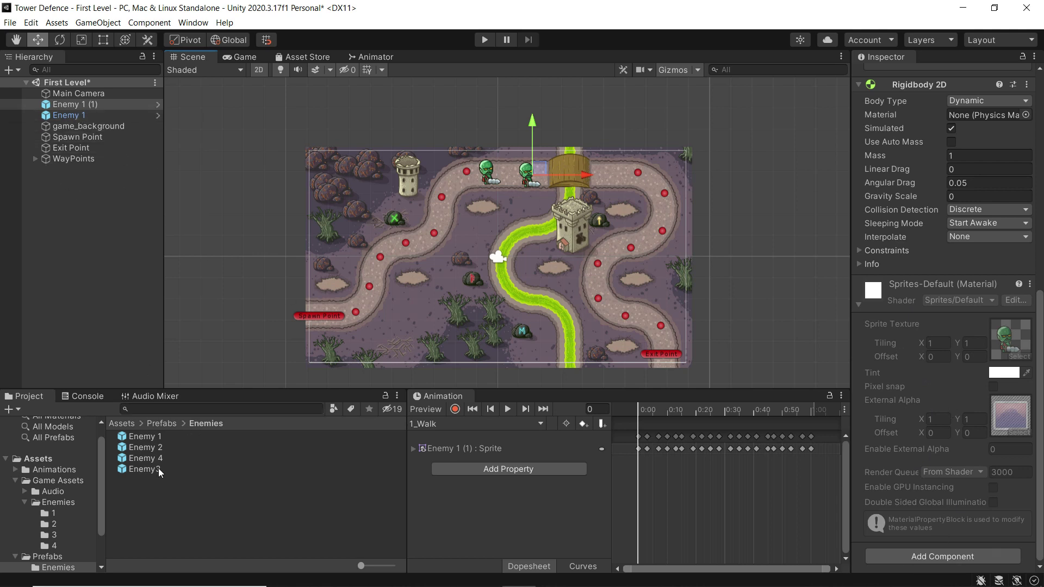
pyautogui.click(65, 117)
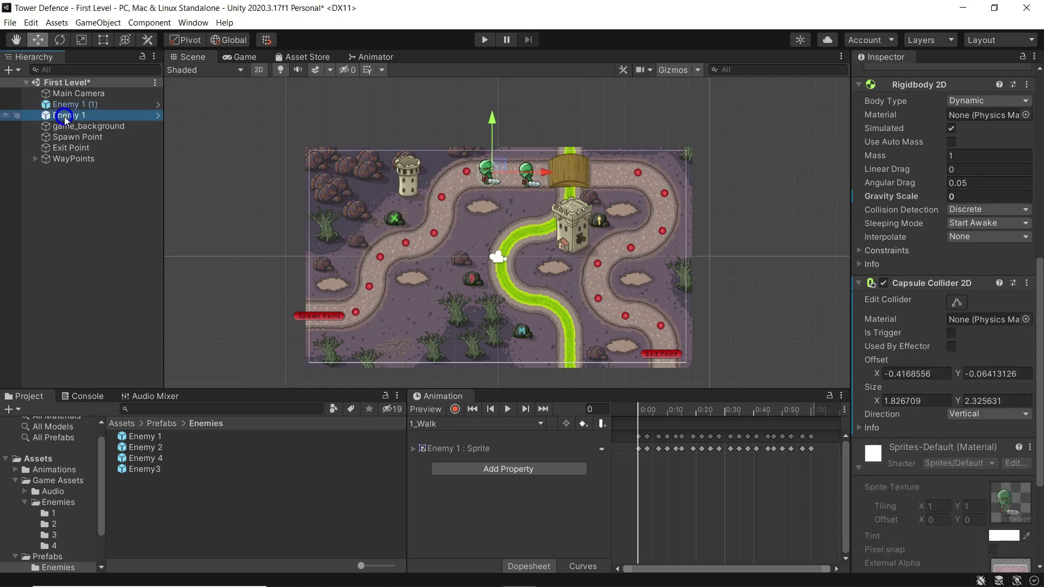
pyautogui.scroll(1, 825, 184)
pyautogui.scroll(5, 930, 155)
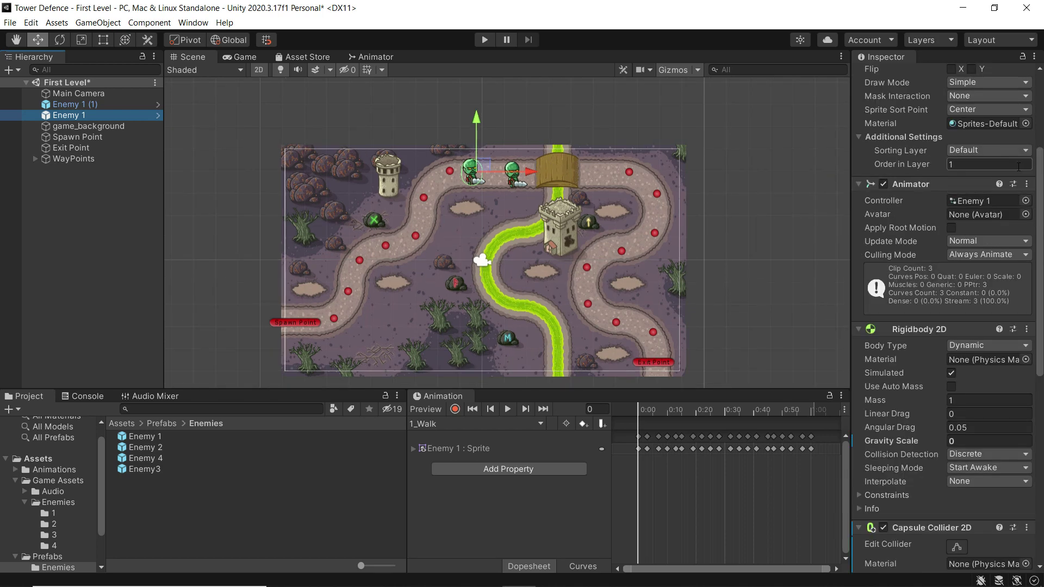
pyautogui.scroll(5, 978, 161)
pyautogui.click(990, 108)
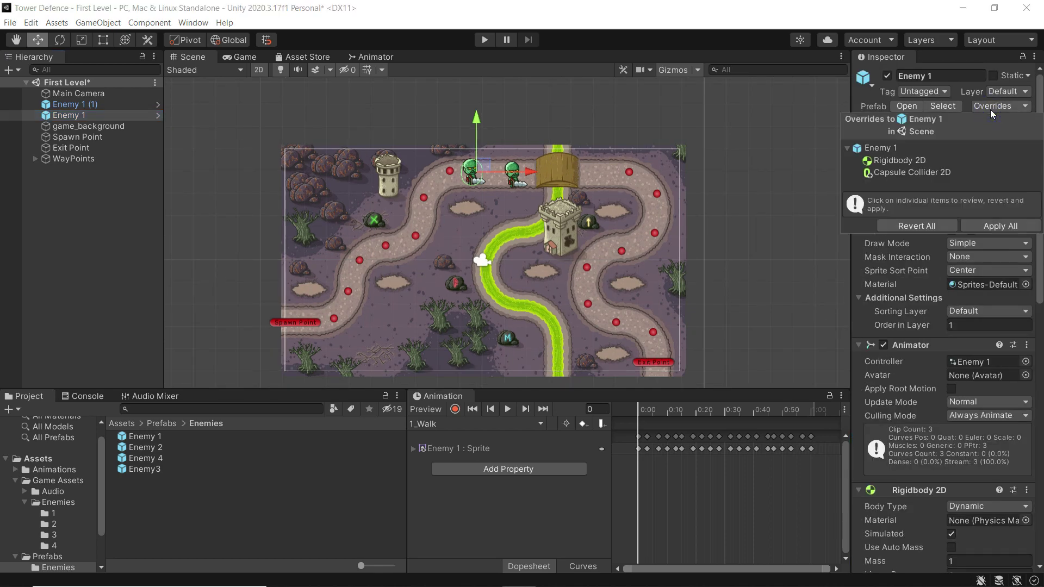
pyautogui.click(996, 227)
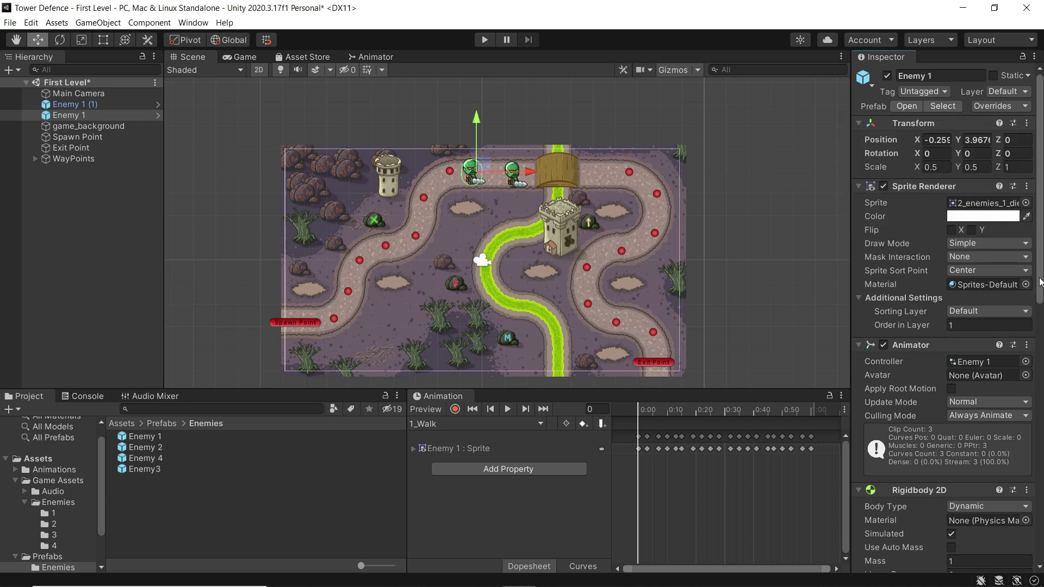
# Check Enemy 1's collider settings and add a third Enemy 1 and an Enemy 2 instance to compare their components
pyautogui.moveTo(1040, 283); pyautogui.dragTo(1032, 463)
pyautogui.scroll(-5, 1031, 464)
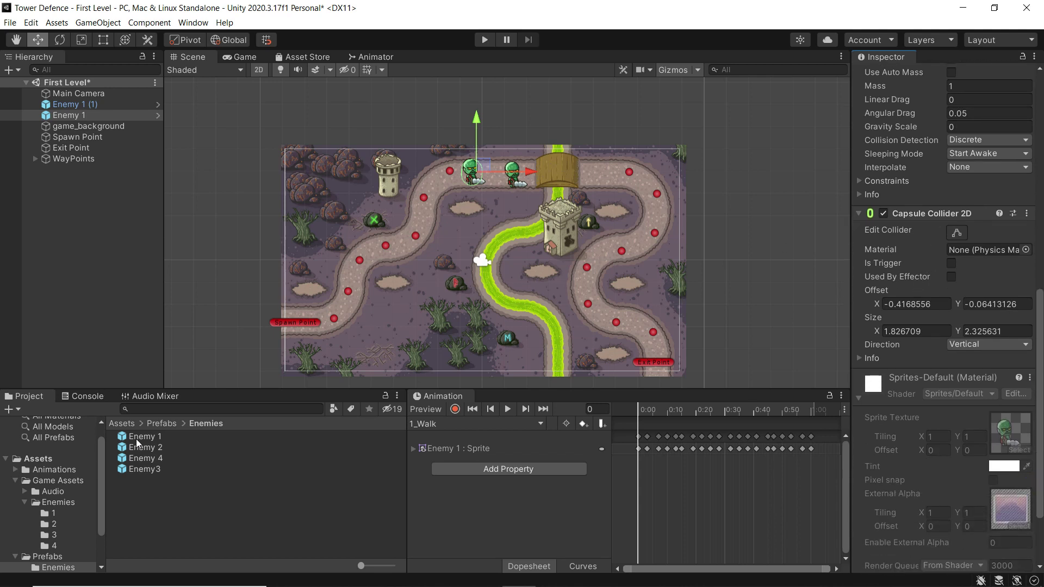
pyautogui.moveTo(136, 438); pyautogui.dragTo(495, 210)
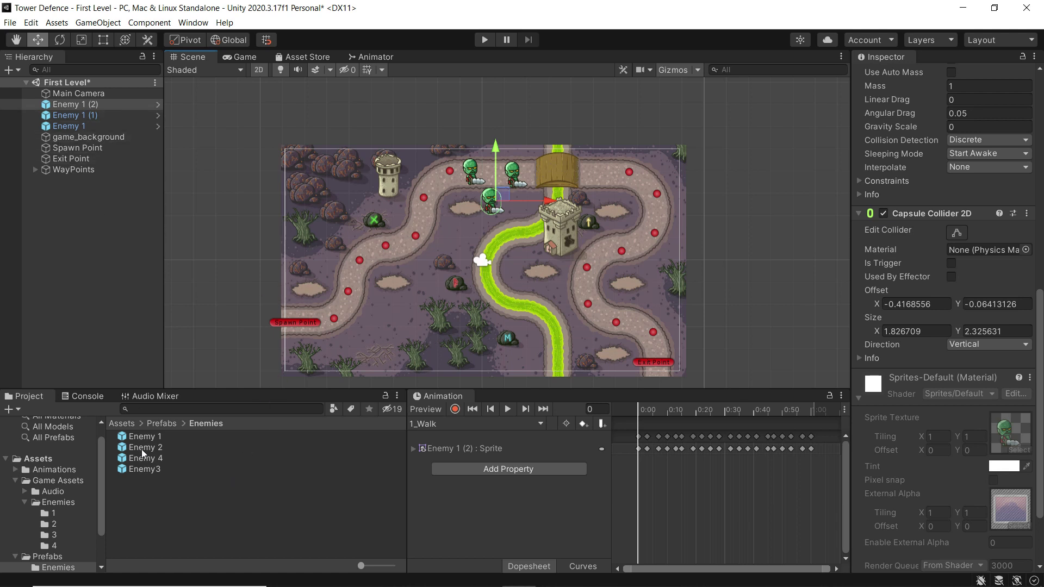
pyautogui.moveTo(141, 449); pyautogui.dragTo(93, 263)
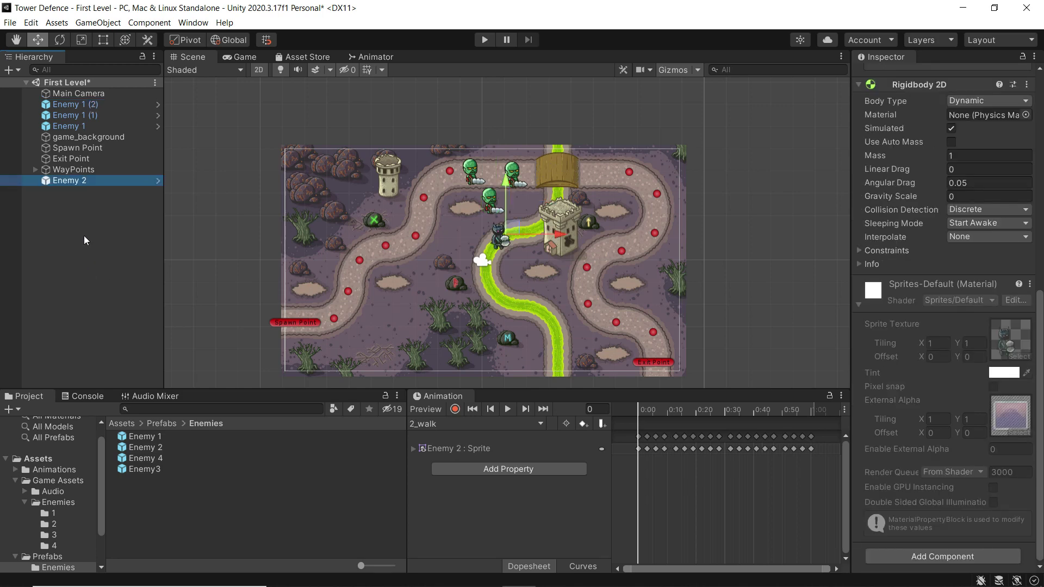
# Add a Capsule Collider 2D to the Enemy 2, Enemy 4 and Enemy3 prefabs together
pyautogui.click(154, 451)
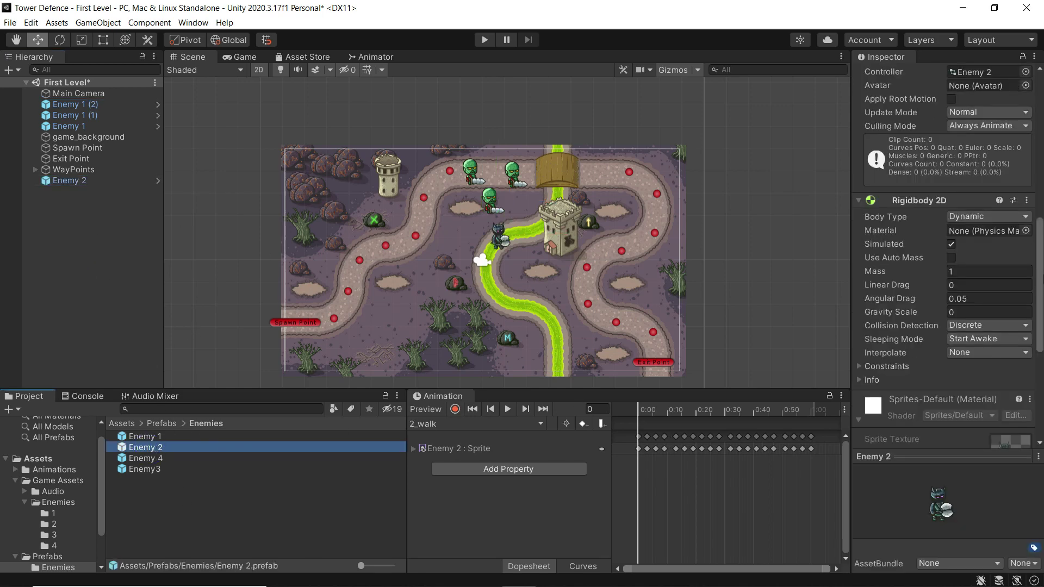
pyautogui.moveTo(1036, 276); pyautogui.dragTo(1036, 295)
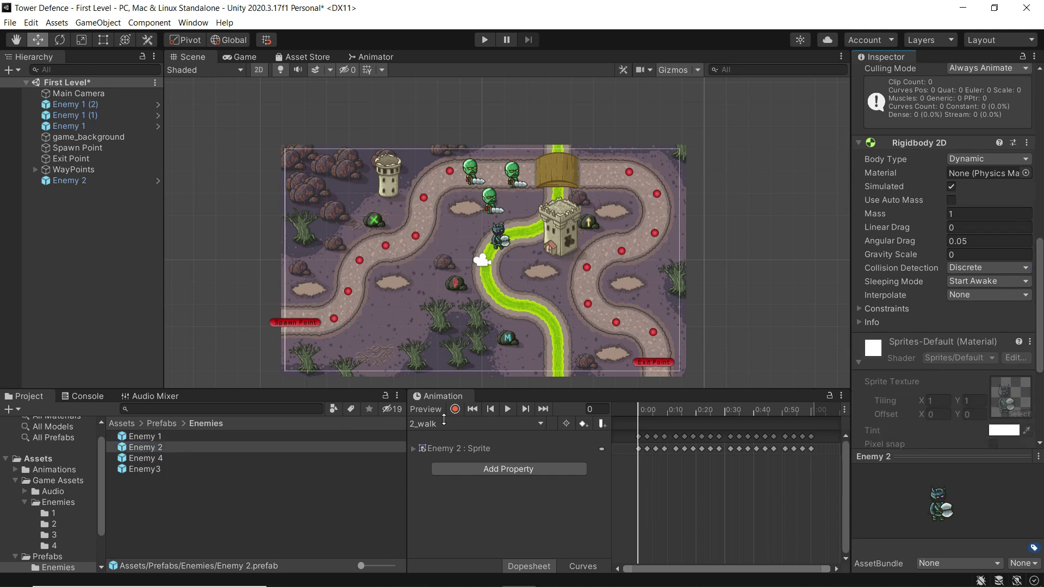
pyautogui.keyDown('shift'); pyautogui.click(144, 468); pyautogui.keyUp('shift')
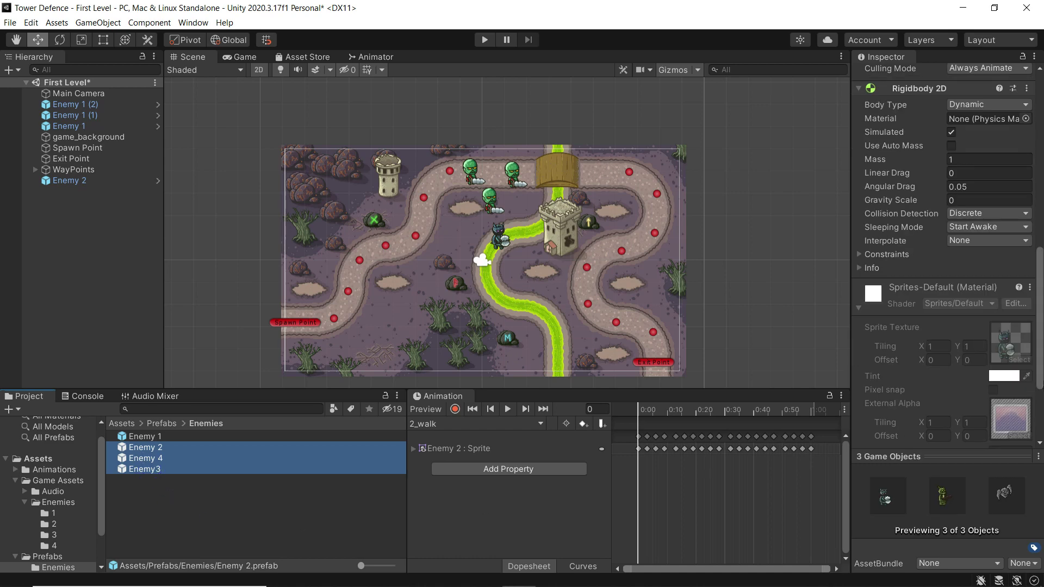
pyautogui.moveTo(1039, 345); pyautogui.dragTo(1039, 405)
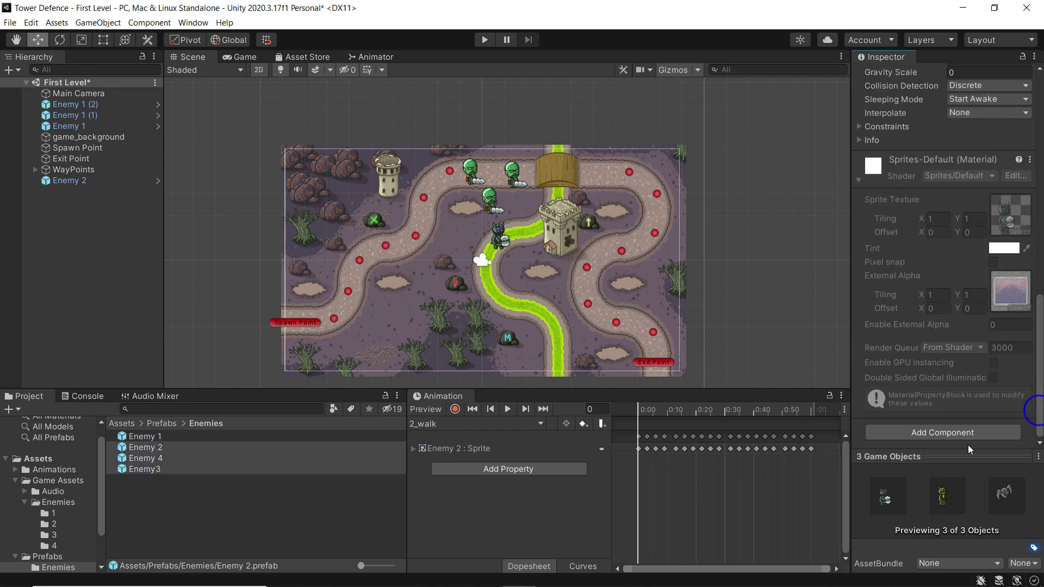
pyautogui.click(935, 433)
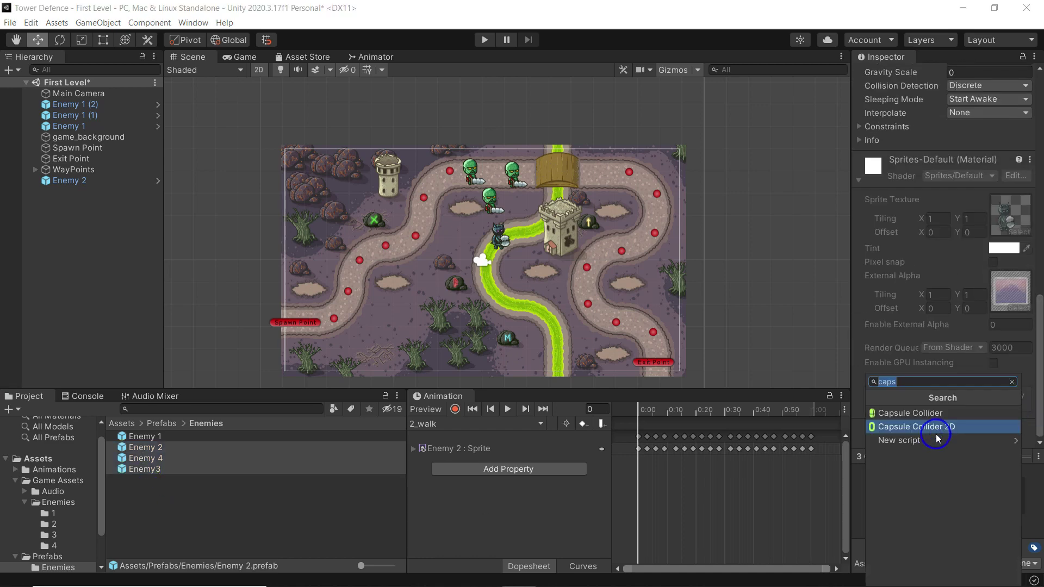
pyautogui.click(907, 426)
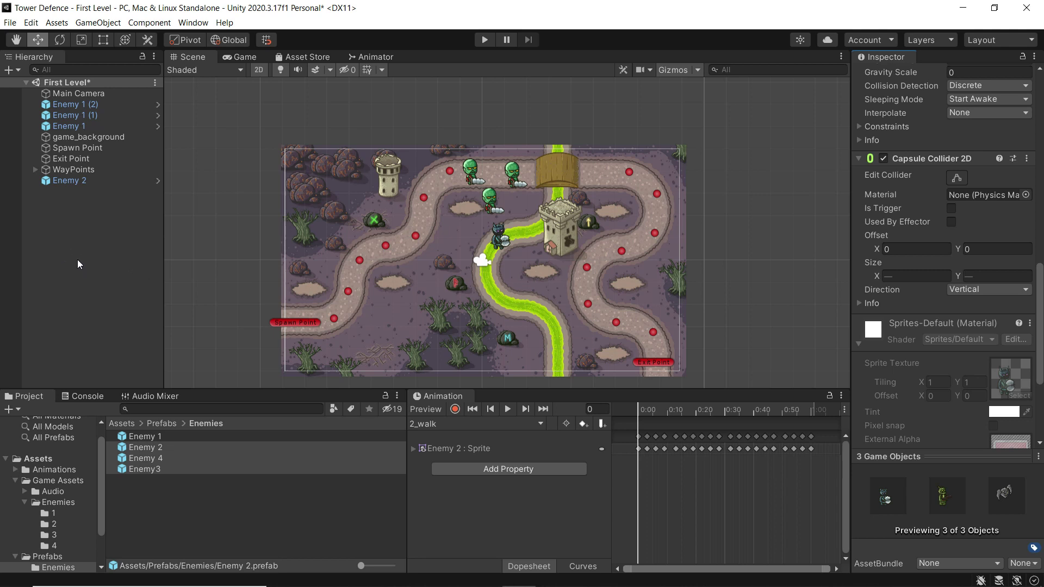
# Delete the three Enemy 1 instances and the Enemy 2 instance from the scene
pyautogui.click(63, 183)
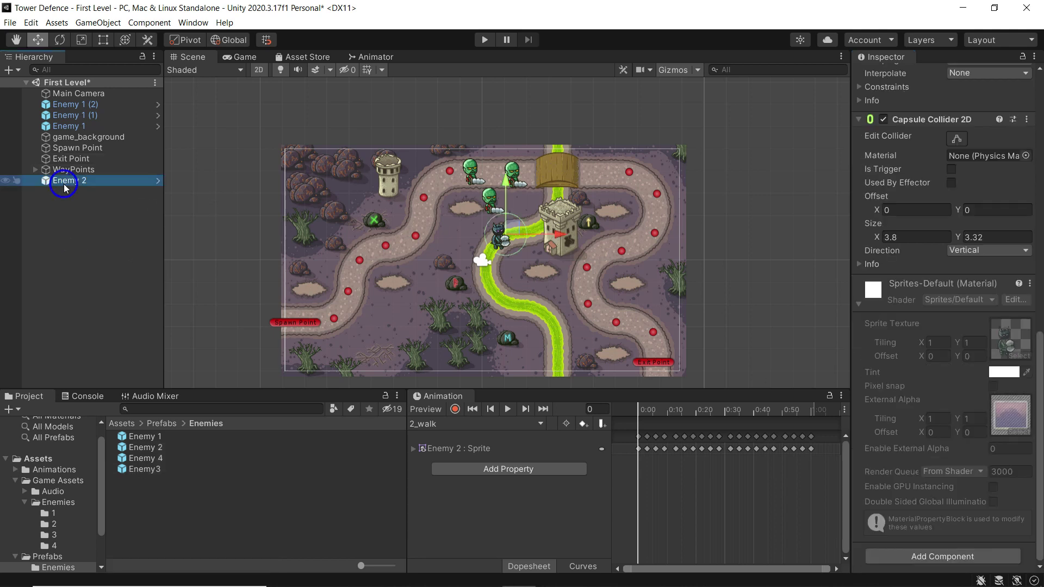
pyautogui.keyDown('ctrl'); pyautogui.click(78, 125); pyautogui.keyUp('ctrl')
pyautogui.keyDown('ctrl'); pyautogui.click(73, 116); pyautogui.keyUp('ctrl')
pyautogui.keyDown('ctrl'); pyautogui.click(74, 104); pyautogui.keyUp('ctrl')
pyautogui.rightClick(74, 104)
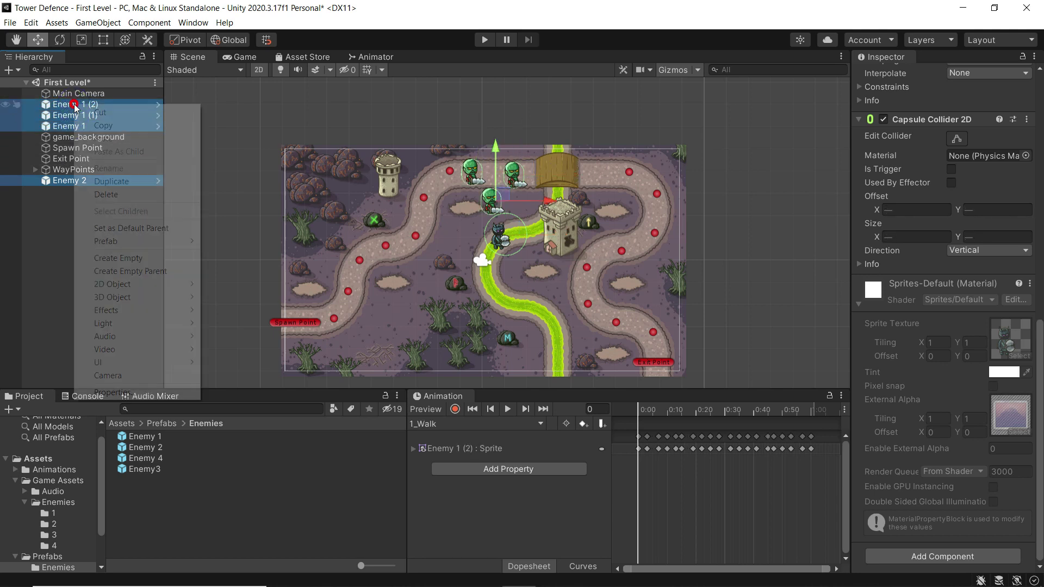
pyautogui.click(104, 195)
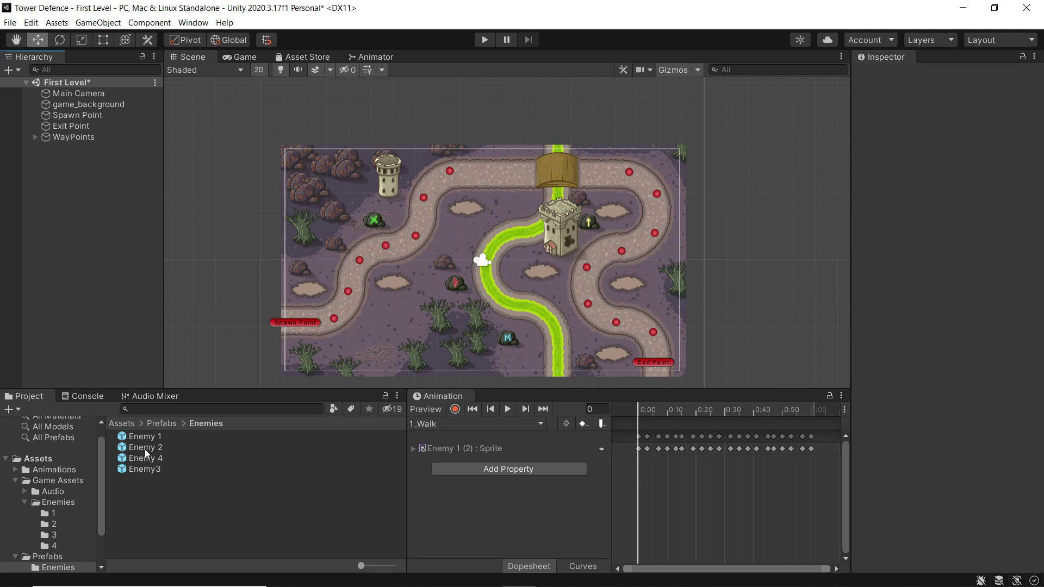
# Place an Enemy 2 instance right of the left road and shrink its capsule collider around the body to about 1.23 by 2.51
pyautogui.moveTo(145, 449); pyautogui.dragTo(456, 223)
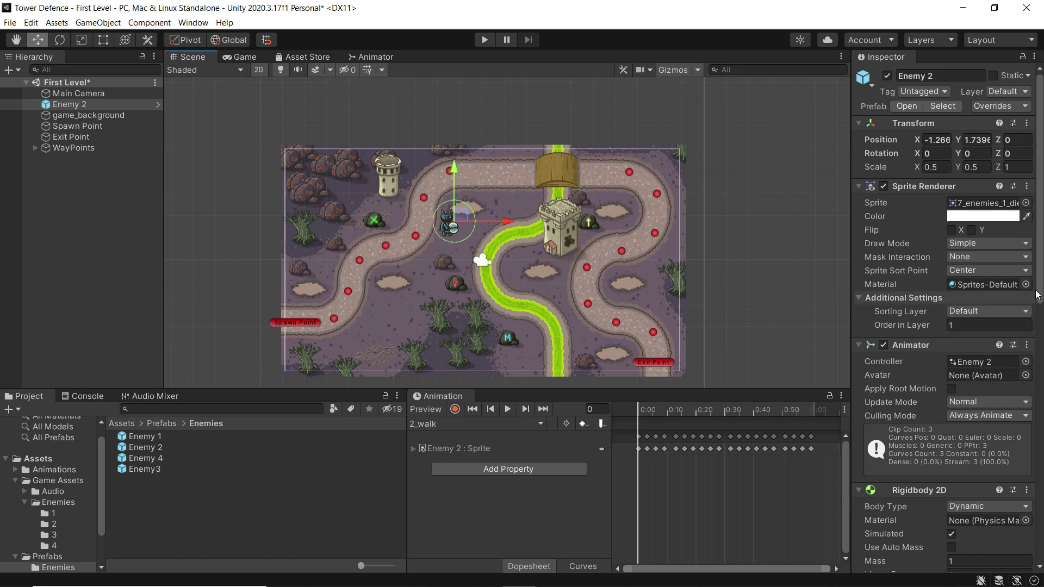
pyautogui.scroll(-5, 978, 326)
pyautogui.scroll(-3, 957, 326)
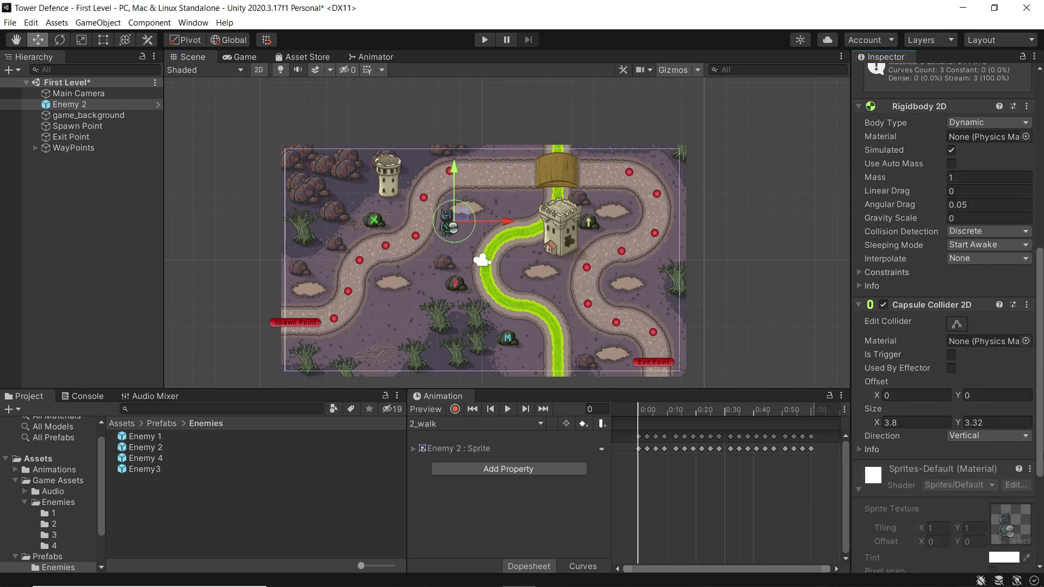
pyautogui.click(957, 318)
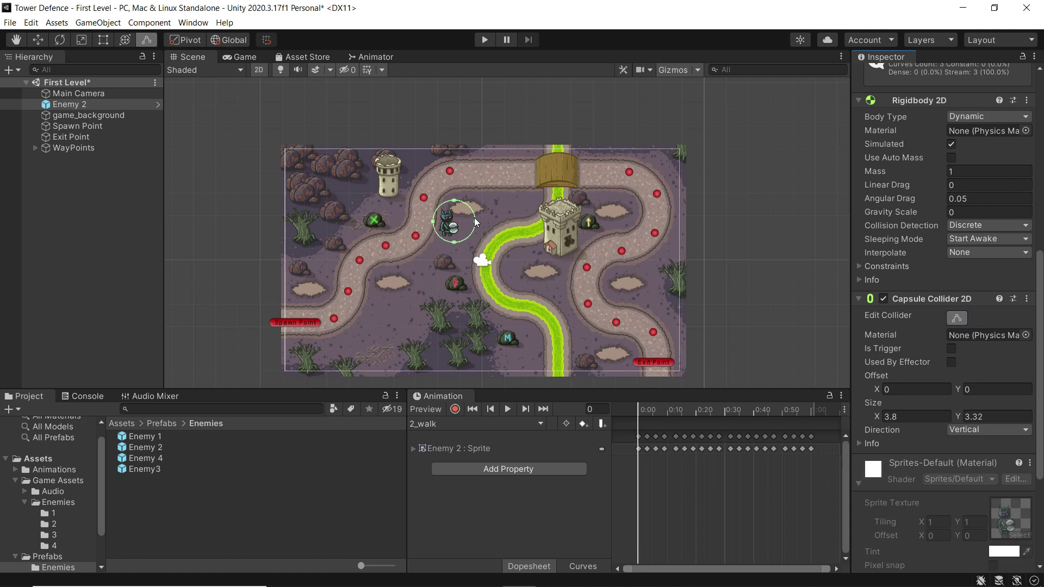
pyautogui.moveTo(475, 221); pyautogui.dragTo(448, 239)
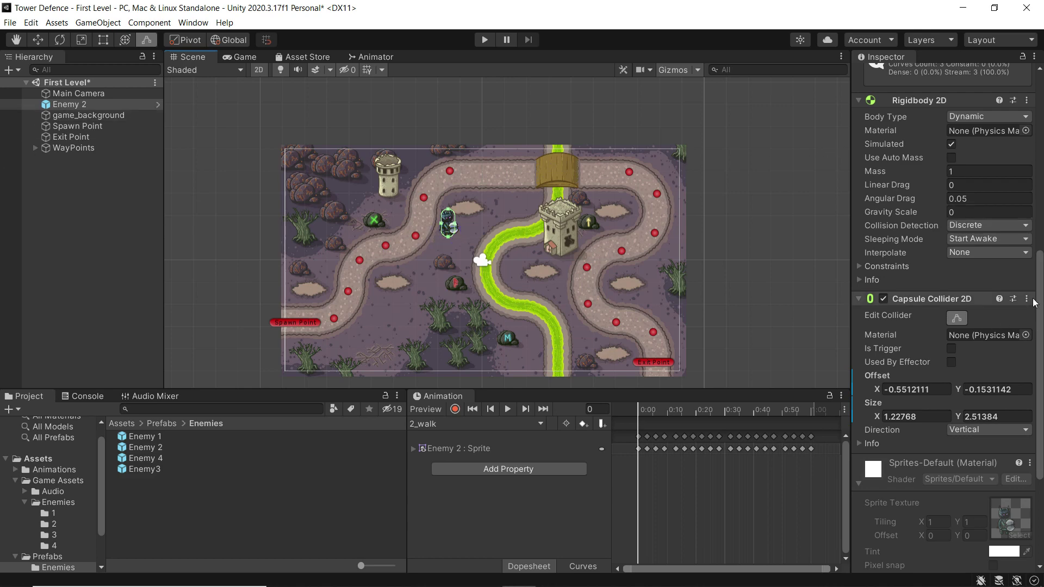
# Apply all of the placed Enemy 2's overrides to its prefab
pyautogui.scroll(10, 997, 103)
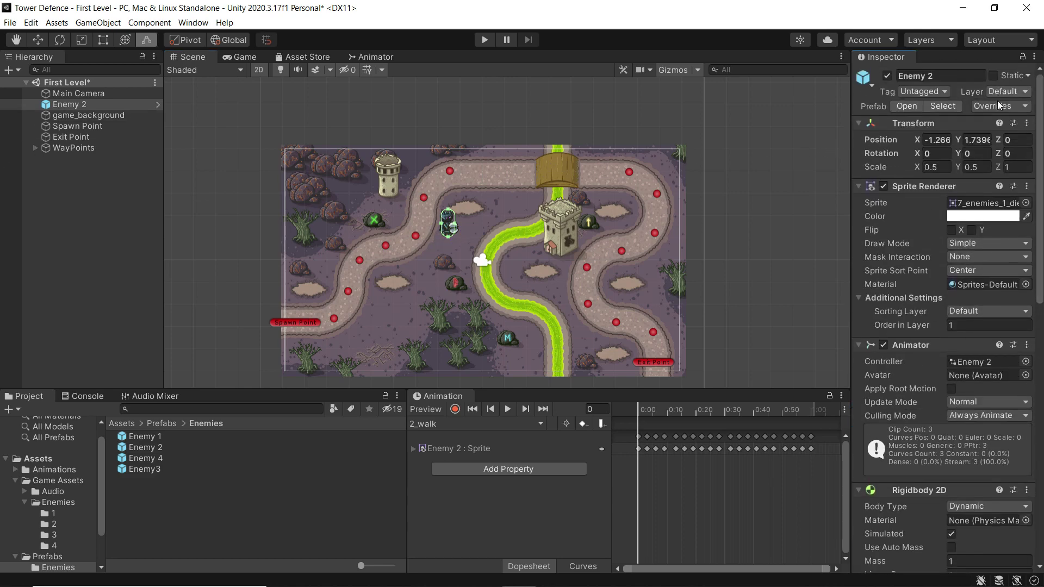
pyautogui.click(996, 106)
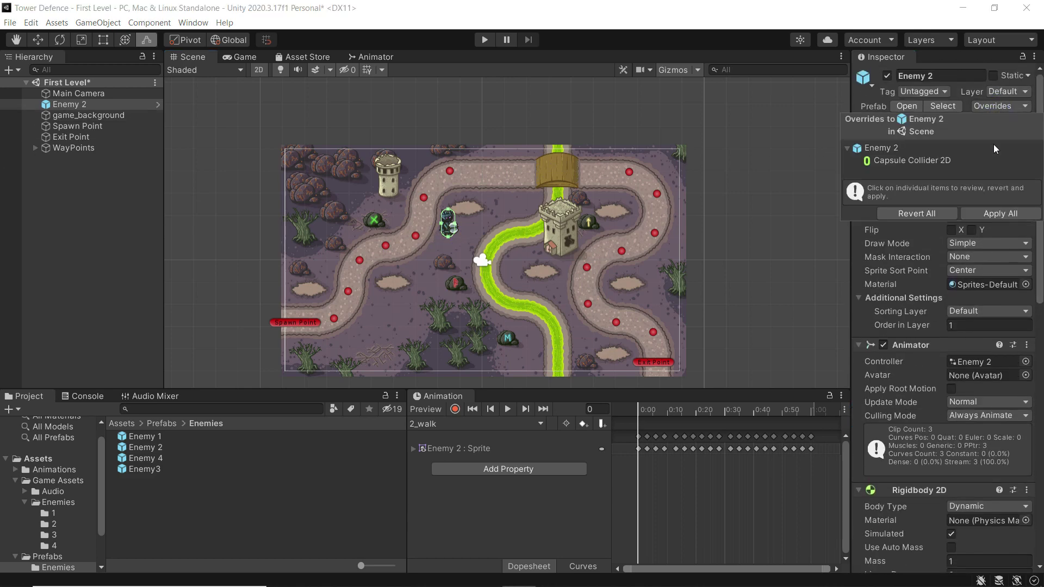
pyautogui.click(1002, 213)
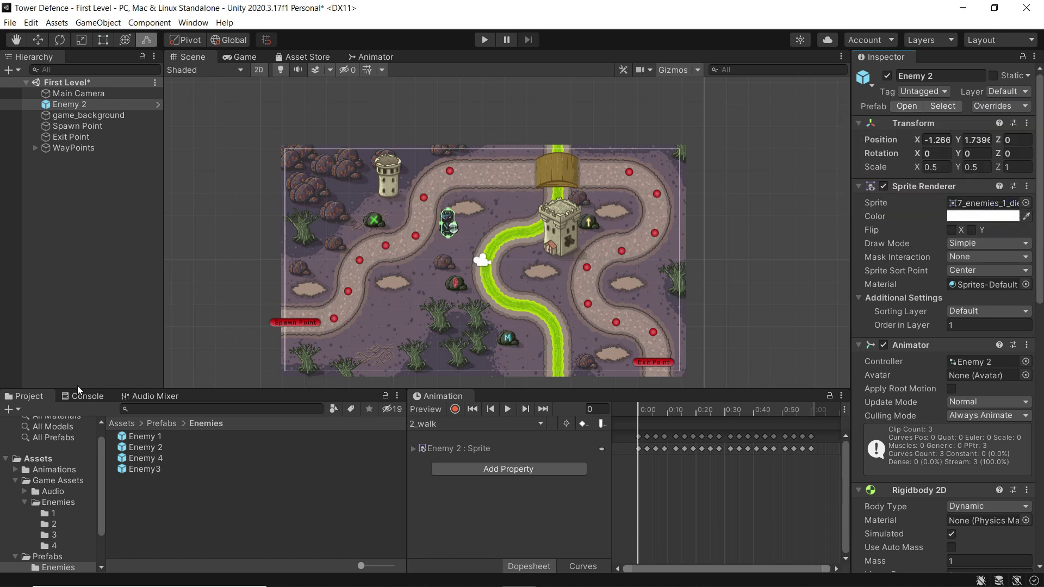
# Add an Enemy 4 instance to the scene and shrink its capsule collider around the body to about 2.45 by 2.04
pyautogui.moveTo(142, 459); pyautogui.dragTo(87, 205)
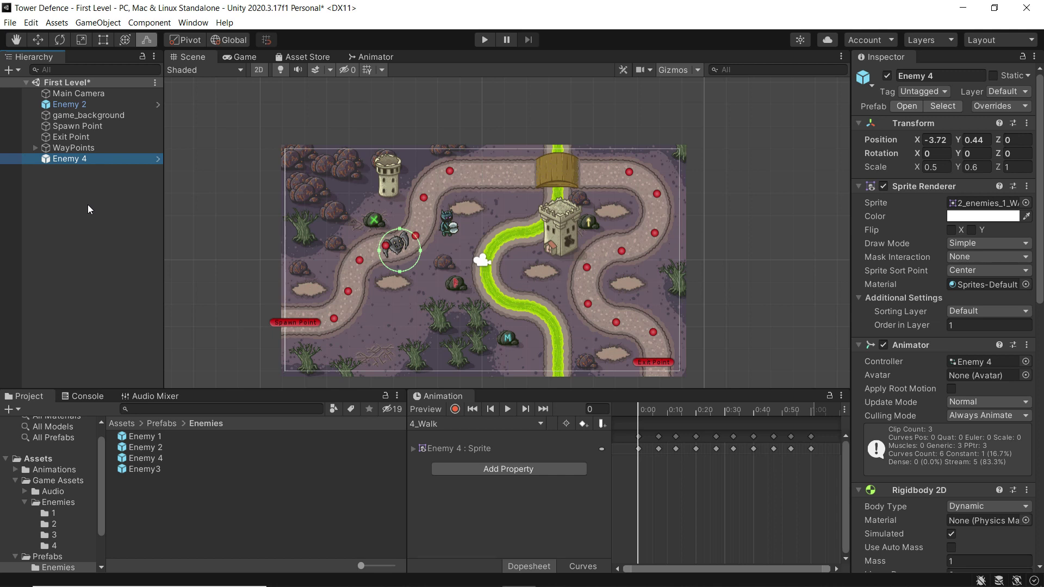
pyautogui.click(398, 271)
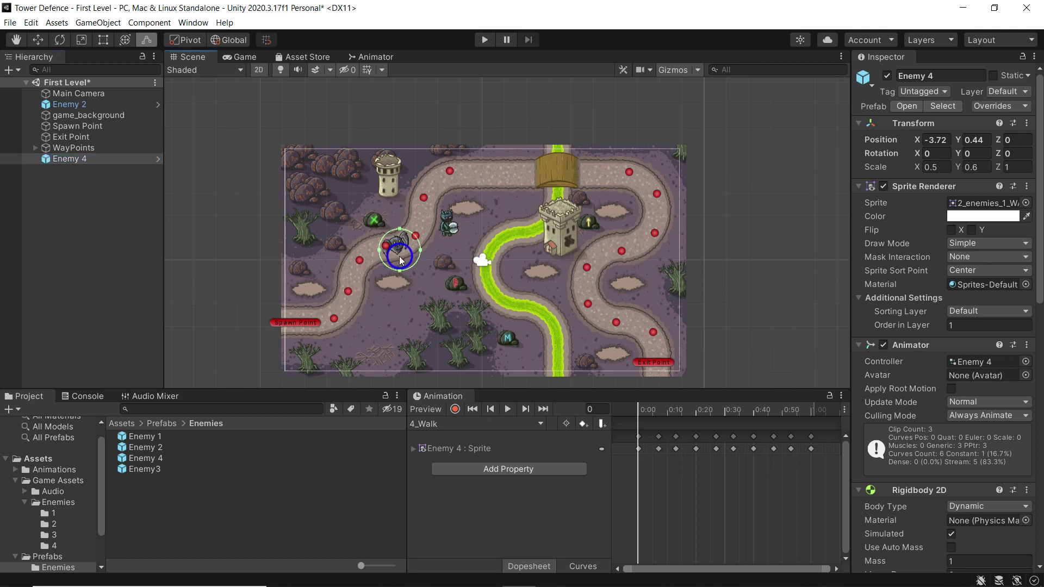
pyautogui.scroll(-10, 1040, 288)
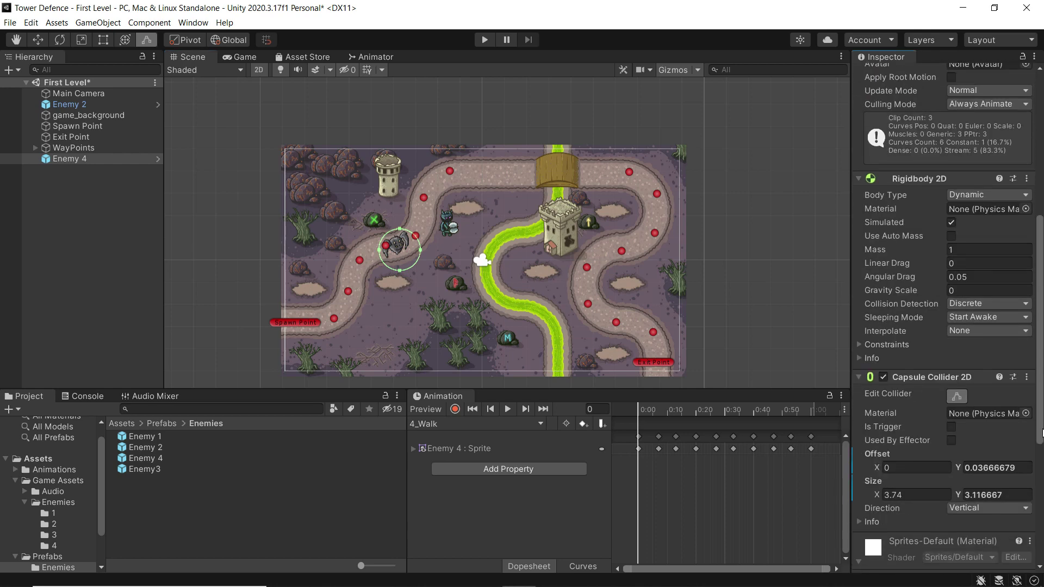
pyautogui.click(398, 262)
pyautogui.moveTo(418, 252); pyautogui.dragTo(396, 259)
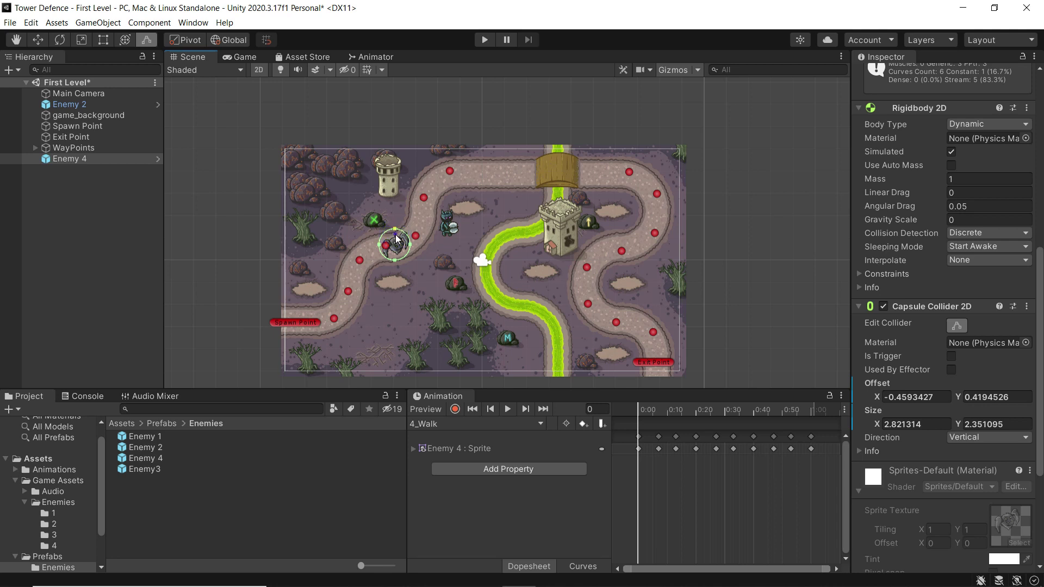
pyautogui.moveTo(380, 244); pyautogui.dragTo(396, 256)
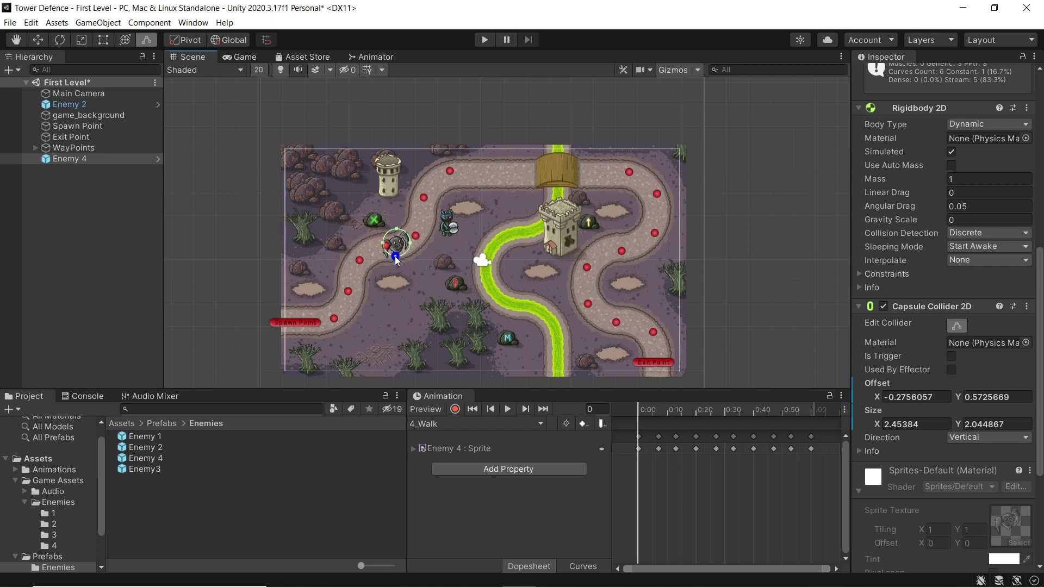
pyautogui.scroll(-1, 946, 218)
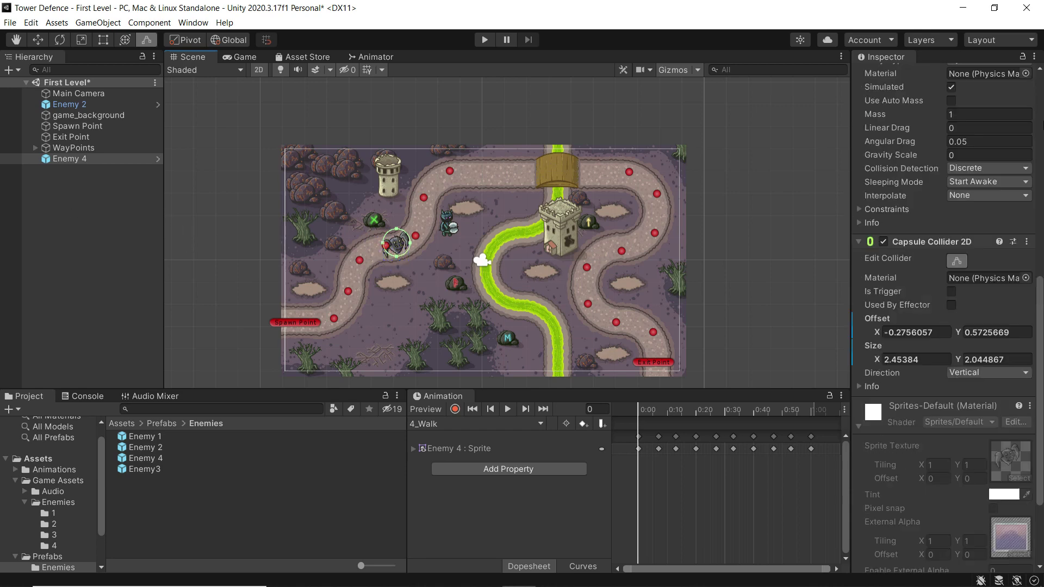
# Apply all of the placed Enemy 4's overrides to its prefab
pyautogui.scroll(10, 968, 163)
pyautogui.click(1003, 106)
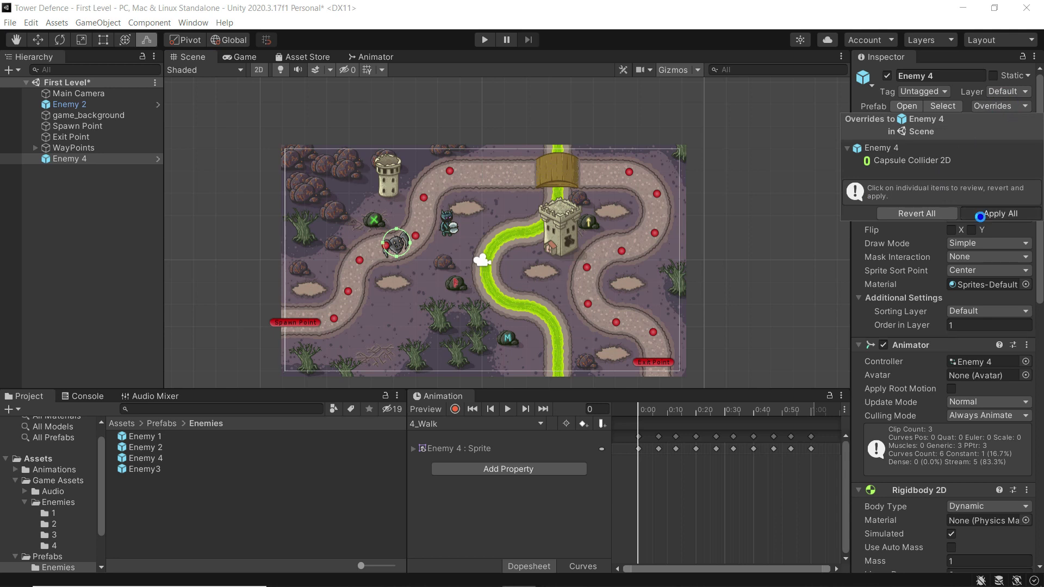
pyautogui.click(1009, 212)
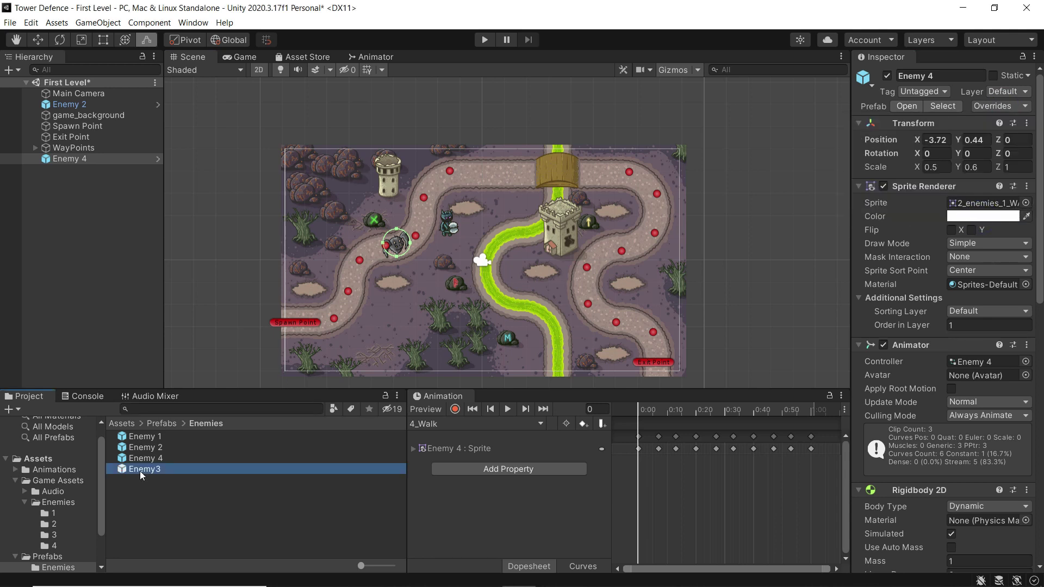
# Place an Enemy3 instance on the upper road, left of the wooden bridge, and fit its capsule collider around the body
pyautogui.moveTo(139, 472); pyautogui.dragTo(368, 225)
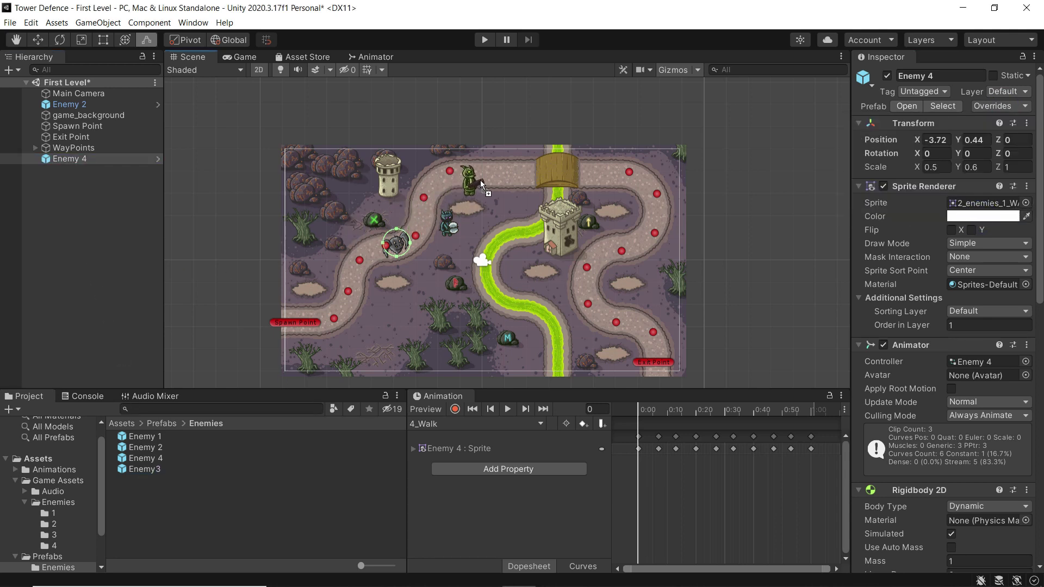
pyautogui.moveTo(491, 177); pyautogui.dragTo(494, 178)
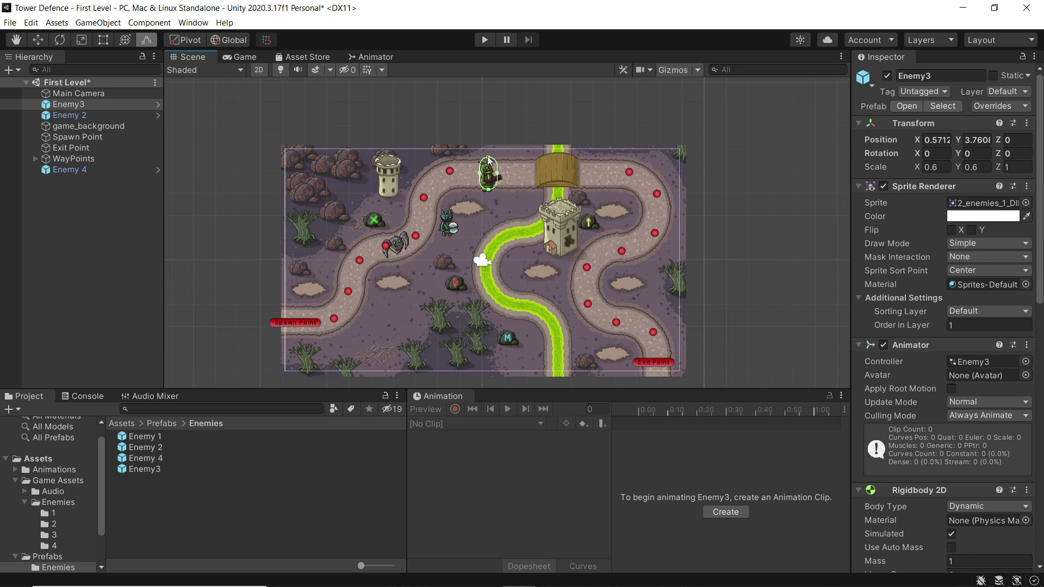
# Apply all of the placed Enemy3's overrides to its prefab
pyautogui.click(998, 105)
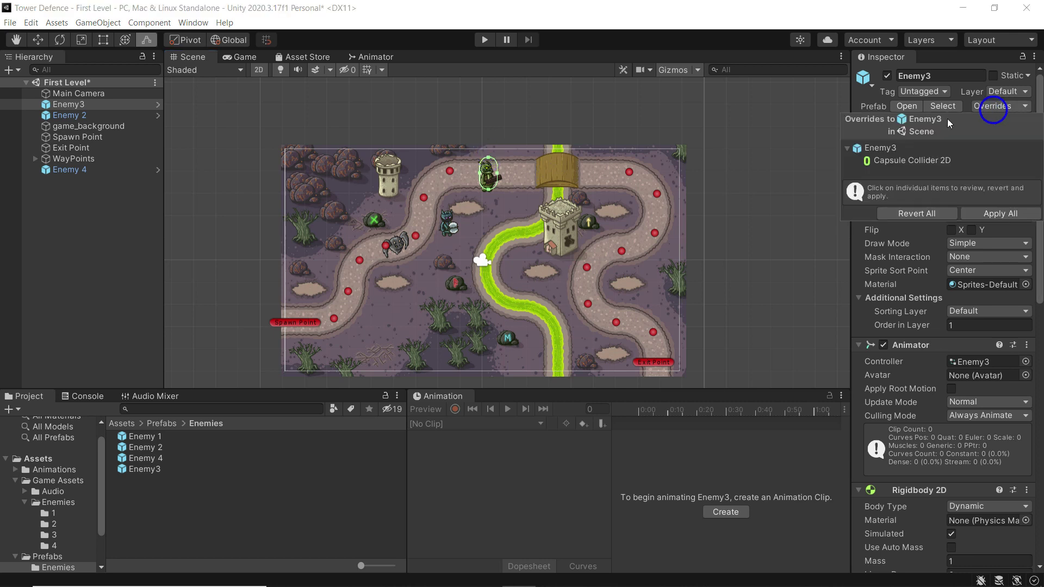
pyautogui.click(1006, 217)
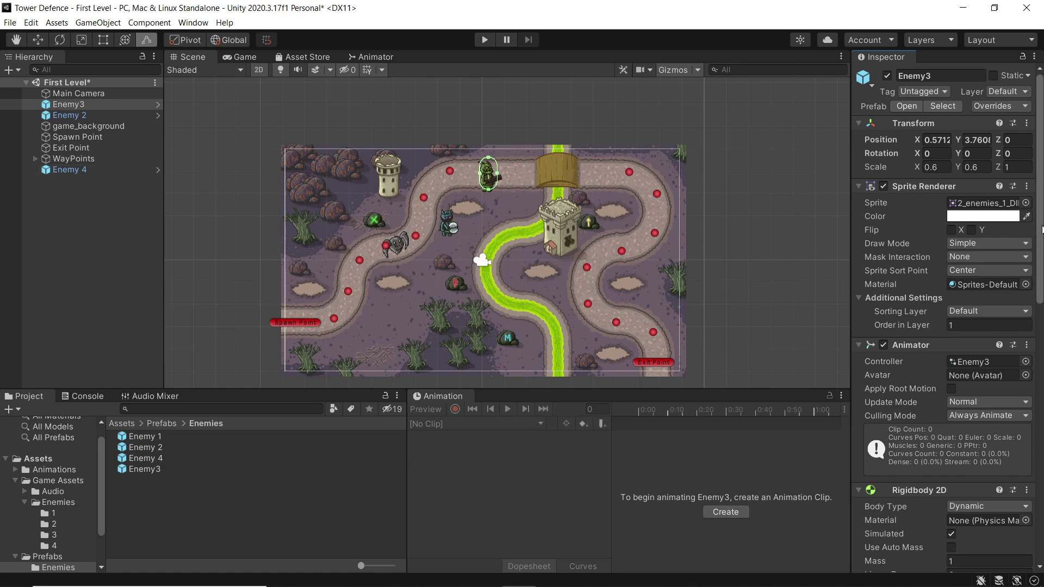
pyautogui.moveTo(1042, 229)
pyautogui.mouseDown()
pyautogui.moveTo(1041, 444)
pyautogui.moveTo(1041, 237)
pyautogui.mouseUp()
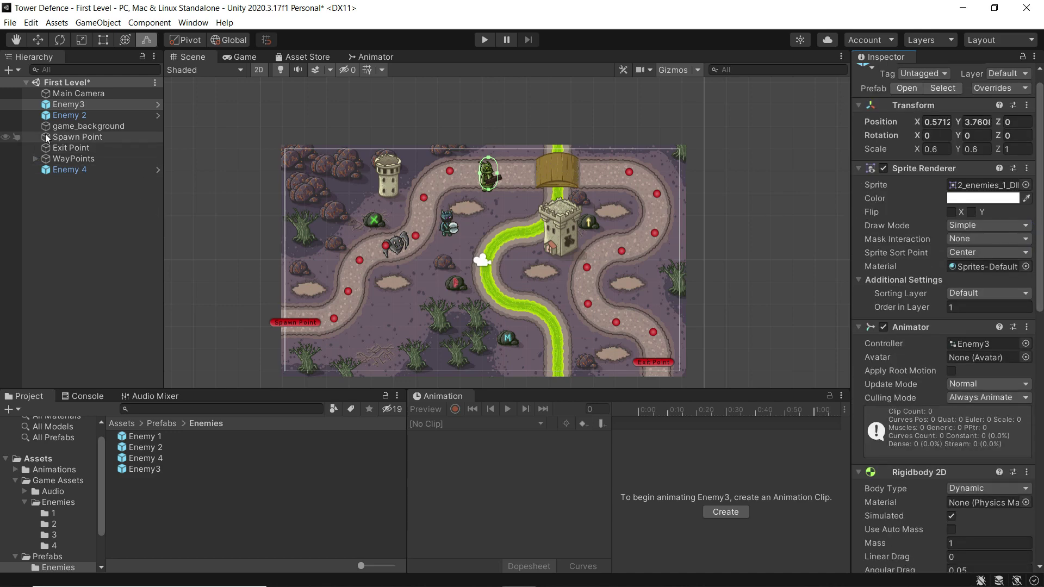
# Check the placed Enemy 2 and Enemy 4 instances for unapplied prefab overrides
pyautogui.click(70, 115)
pyautogui.click(982, 88)
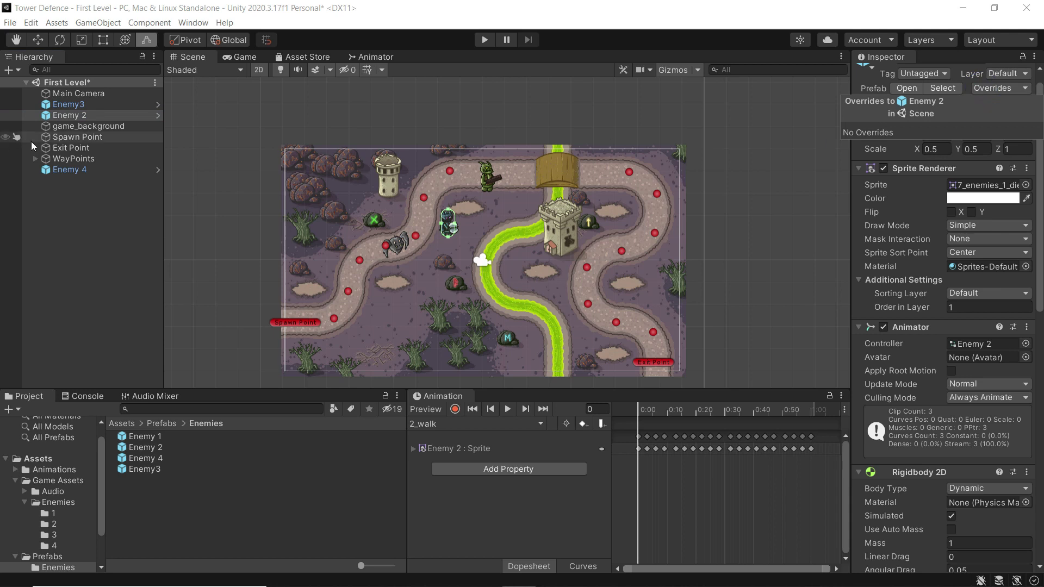
pyautogui.click(67, 169)
pyautogui.click(999, 89)
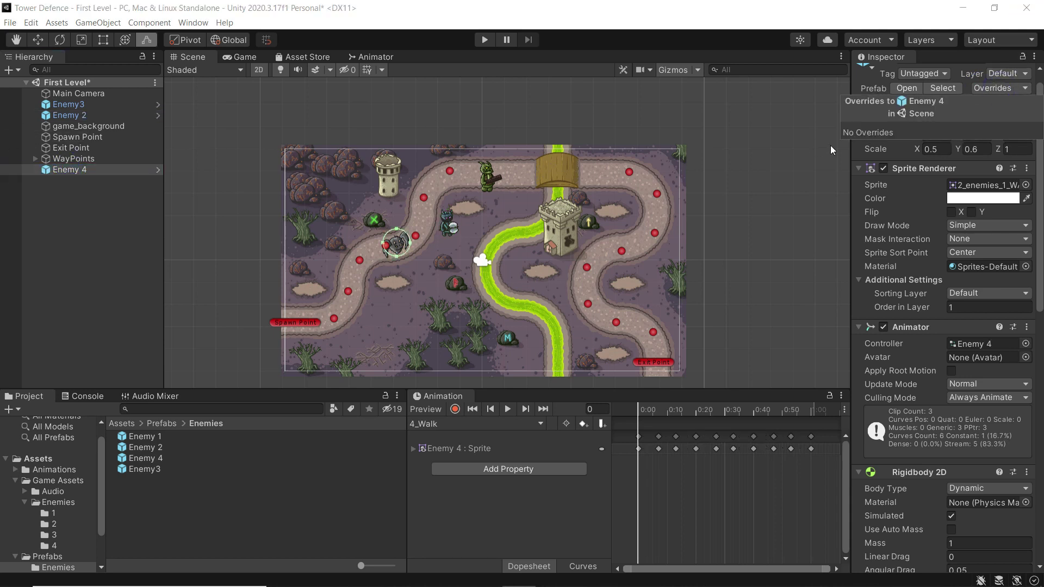
# Delete the Enemy3, Enemy 2 and Enemy 4 instances from the scene together
pyautogui.keyDown('ctrl'); pyautogui.click(66, 116); pyautogui.keyUp('ctrl')
pyautogui.keyDown('ctrl'); pyautogui.click(67, 106); pyautogui.keyUp('ctrl')
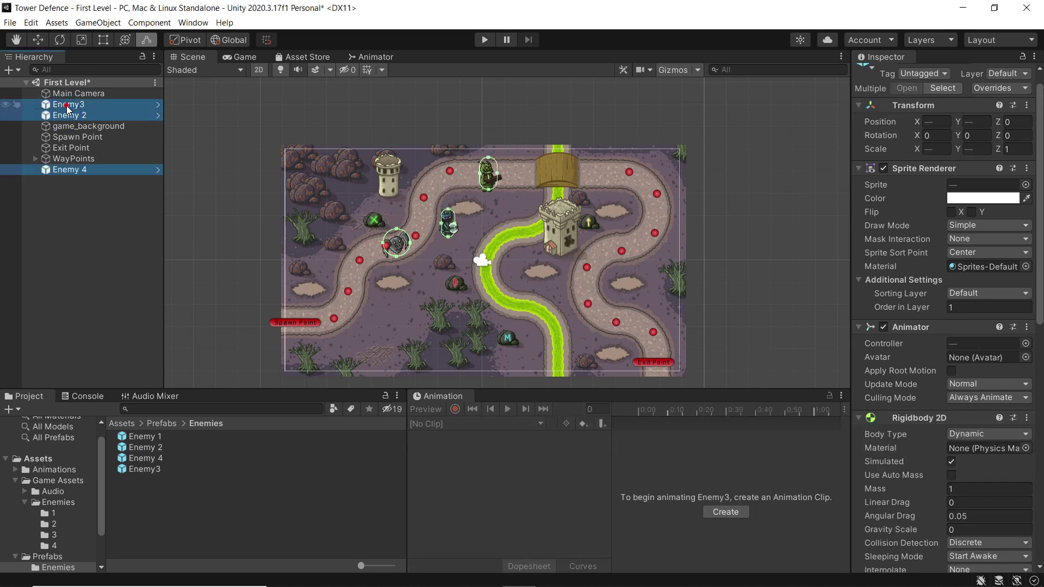
pyautogui.rightClick(67, 105)
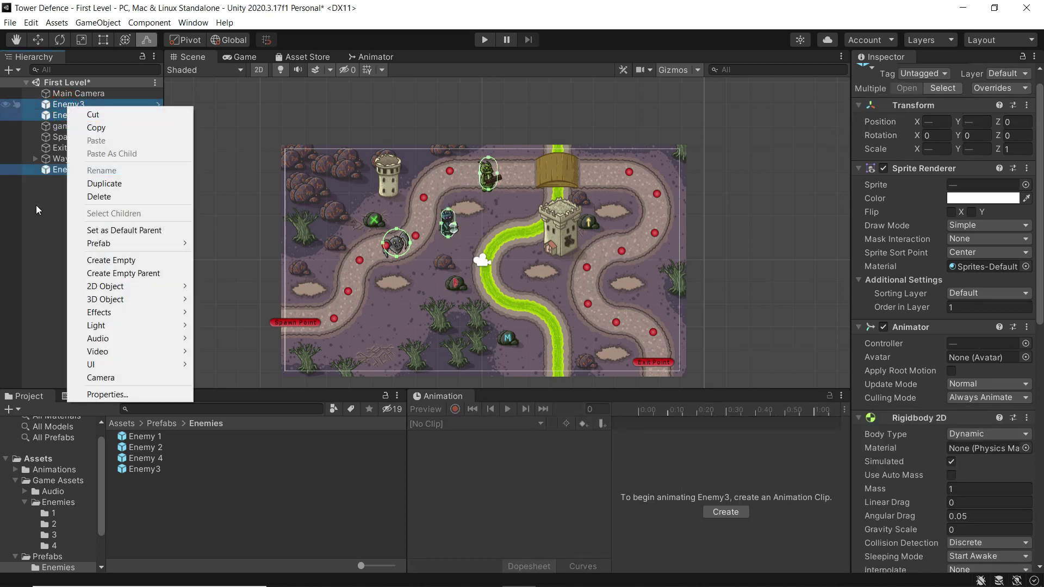
pyautogui.click(85, 197)
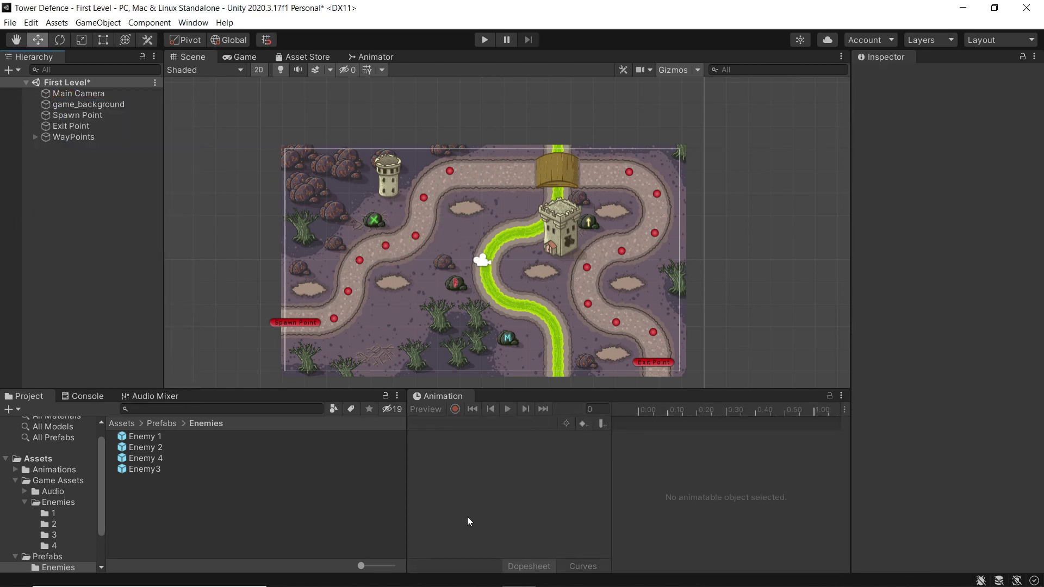